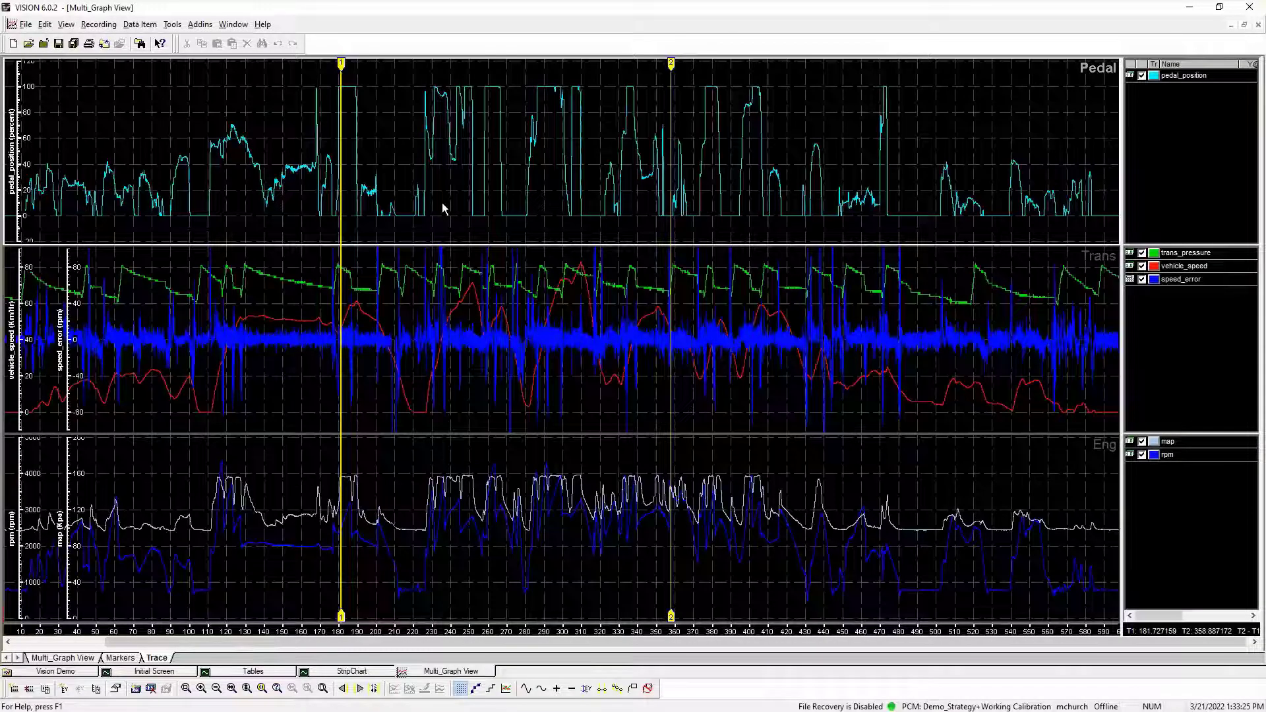
# Start a partial export from the graph's Export Items and browse into VISION 6.0.2 Samples > VISION Demo.
pyautogui.rightClick(442, 205)
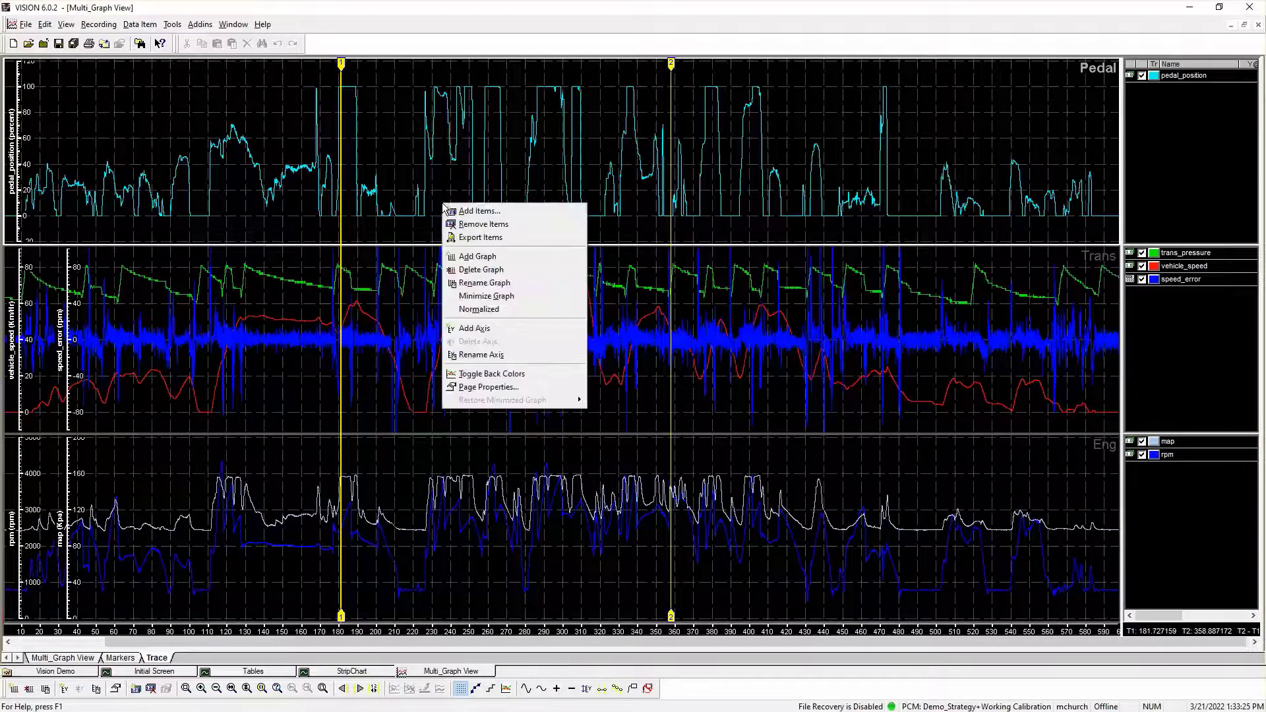
pyautogui.click(481, 237)
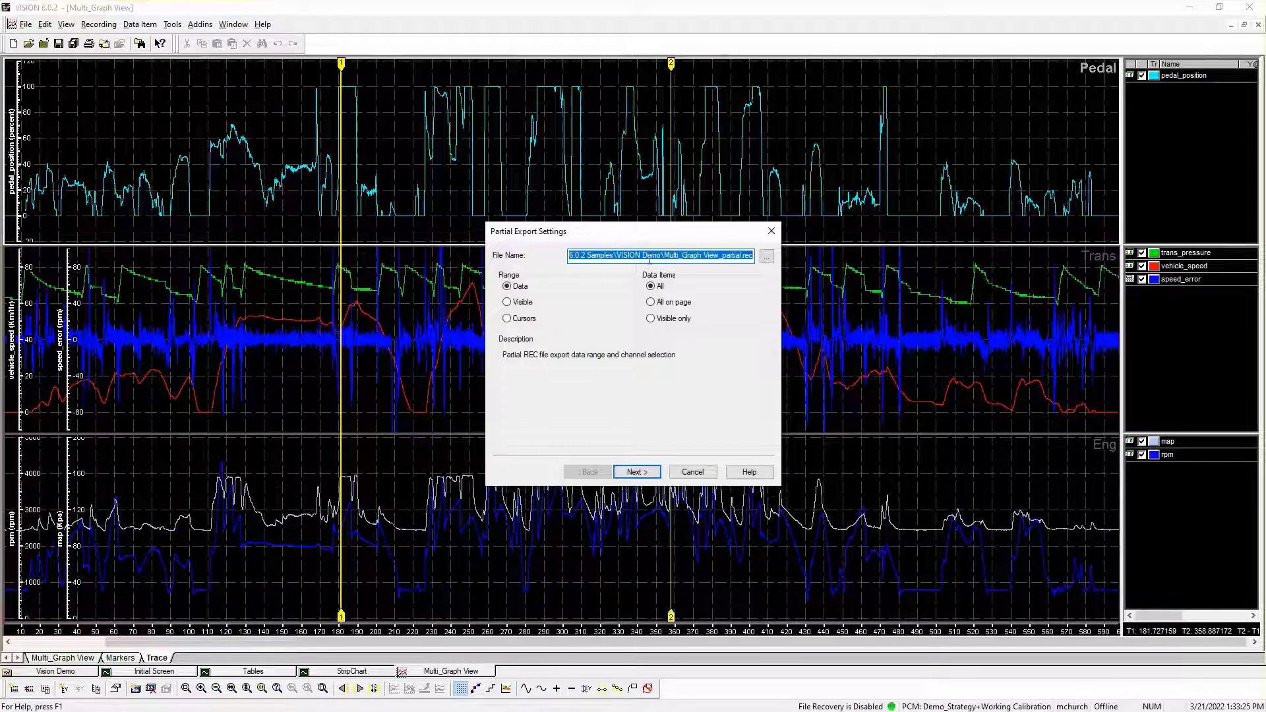
pyautogui.click(767, 257)
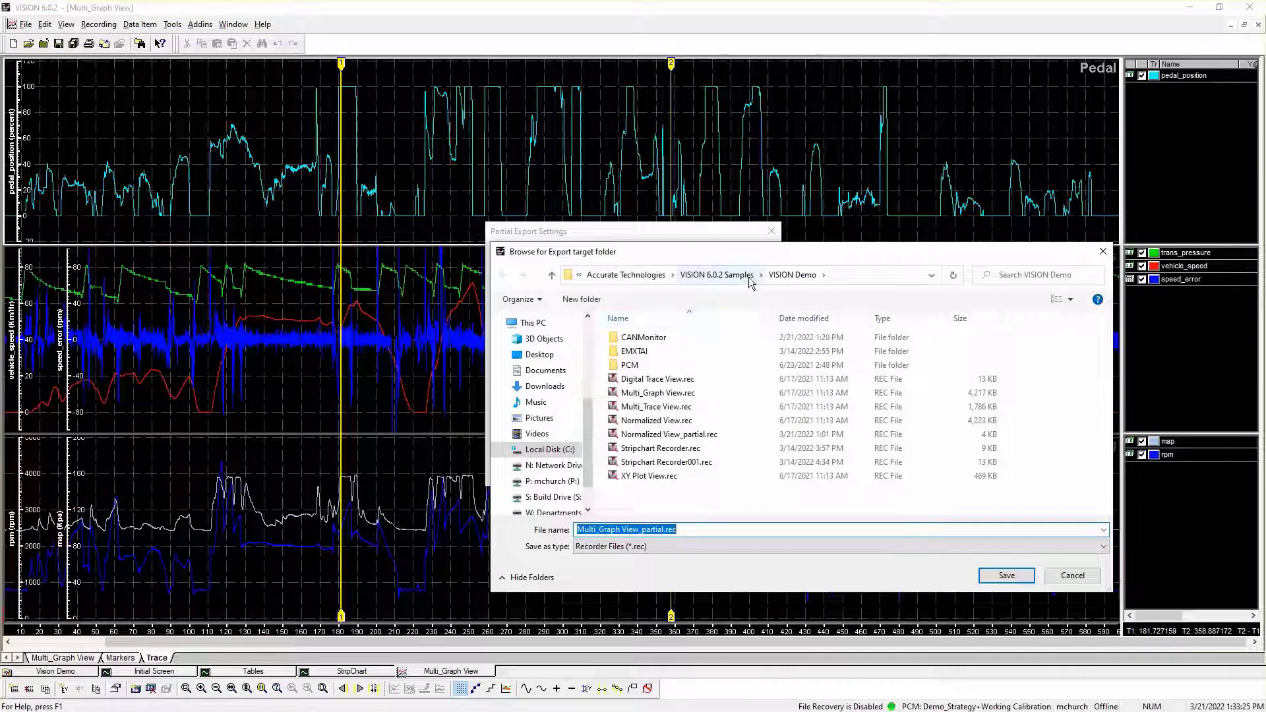
pyautogui.click(749, 277)
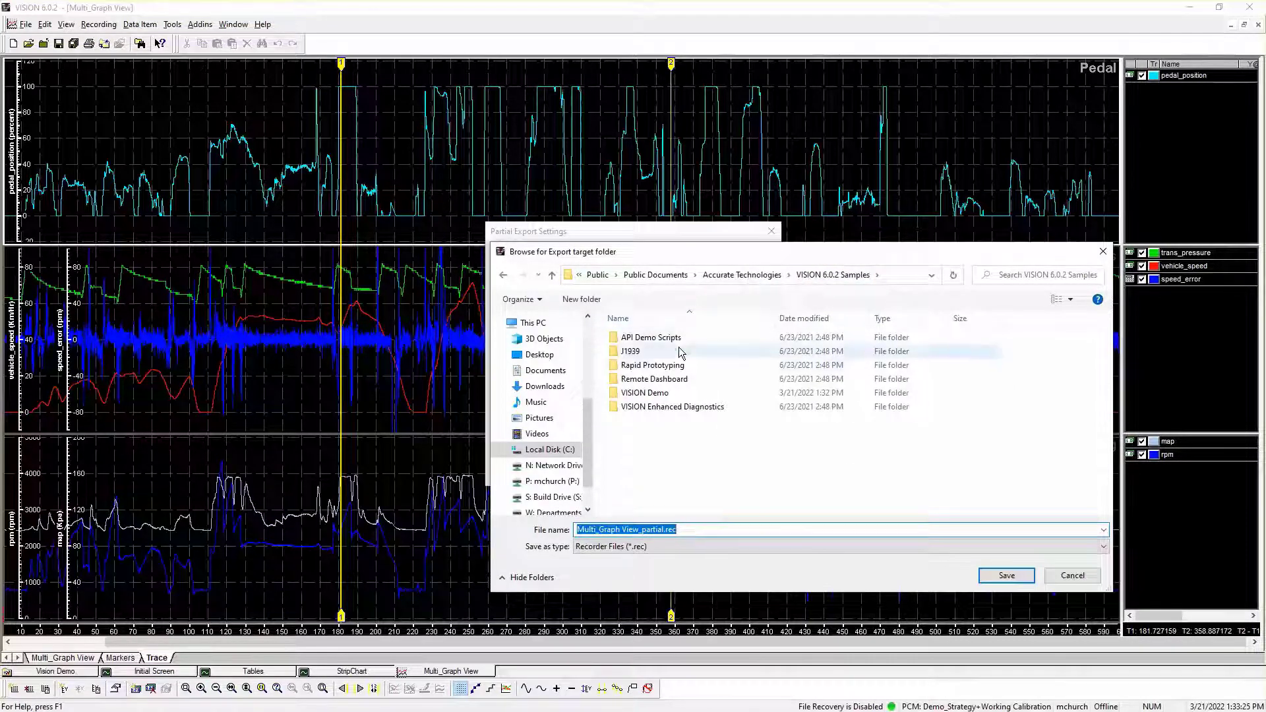
pyautogui.click(656, 396)
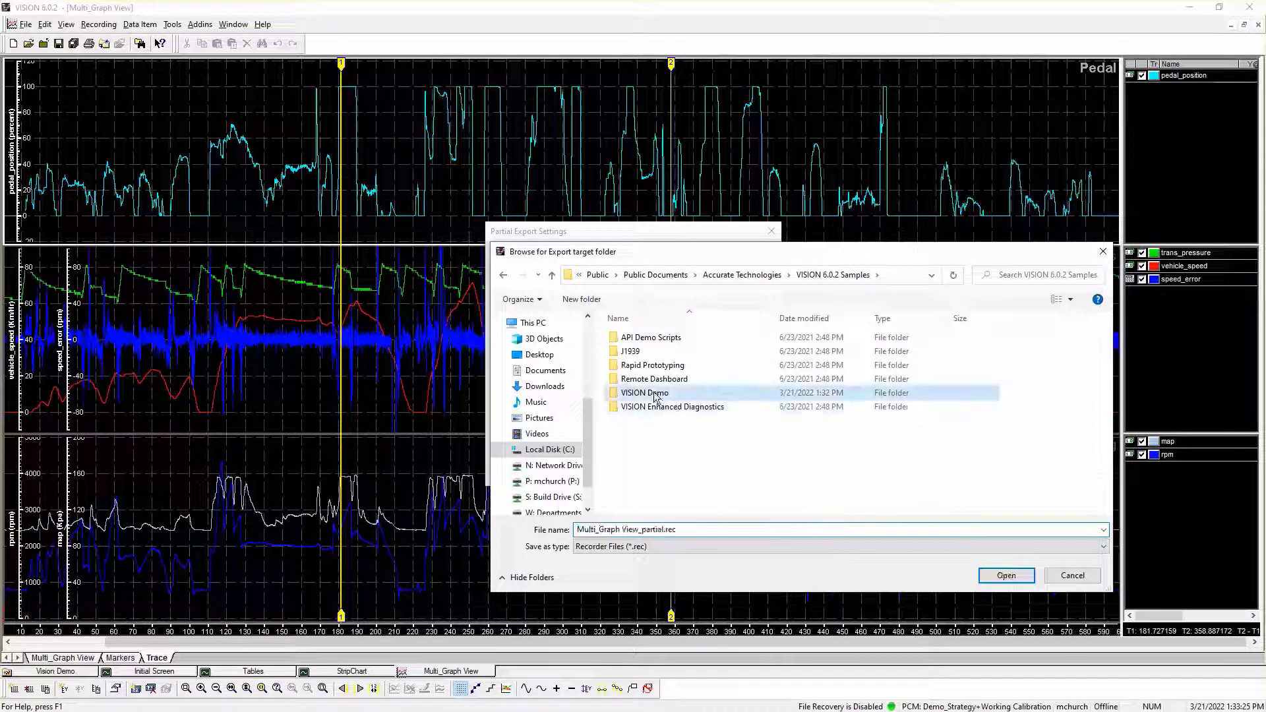
pyautogui.click(990, 576)
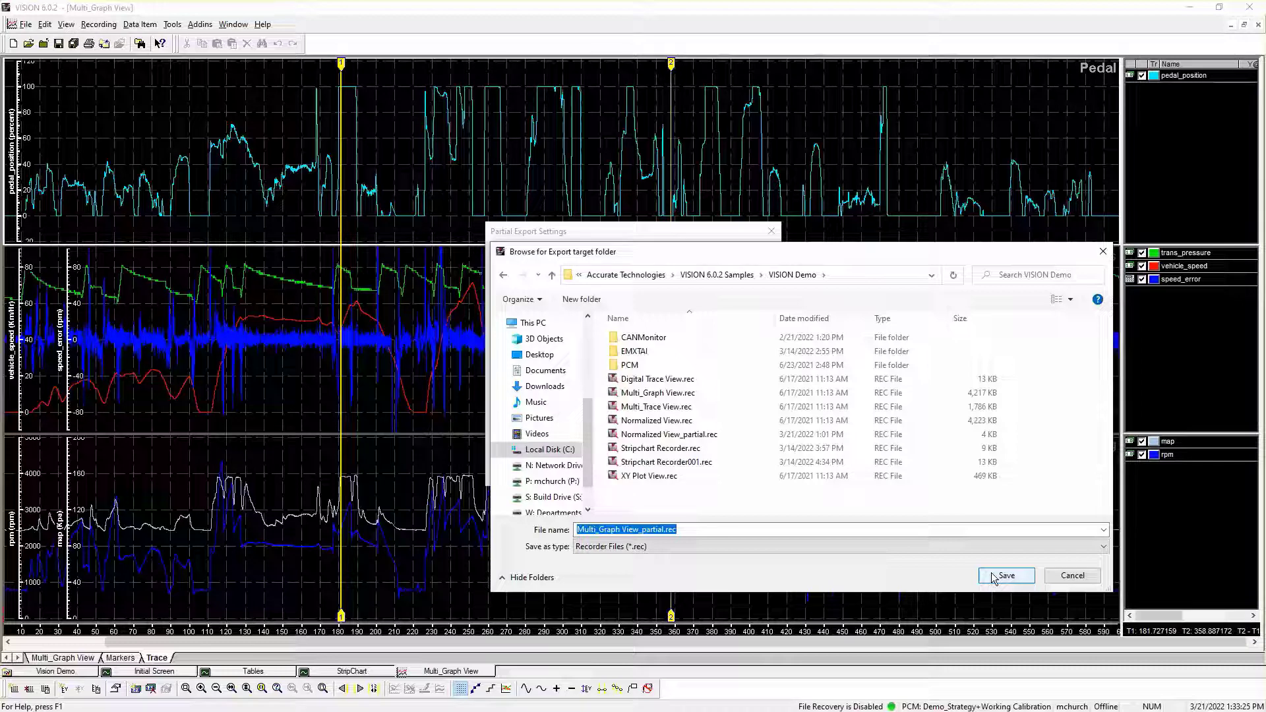
# Save Multi_Graph View_partial.rec in VISION Demo with Range set to Cursors and Visible only data items.
pyautogui.click(994, 577)
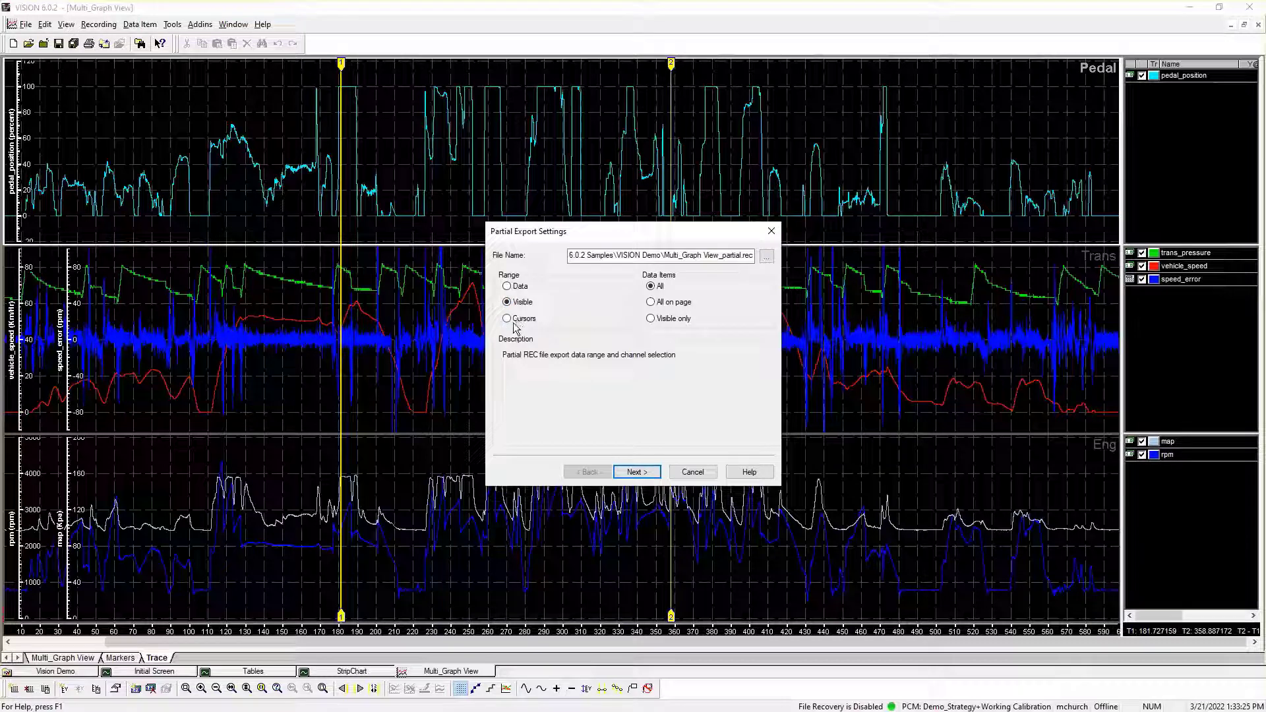
pyautogui.click(508, 319)
pyautogui.click(650, 318)
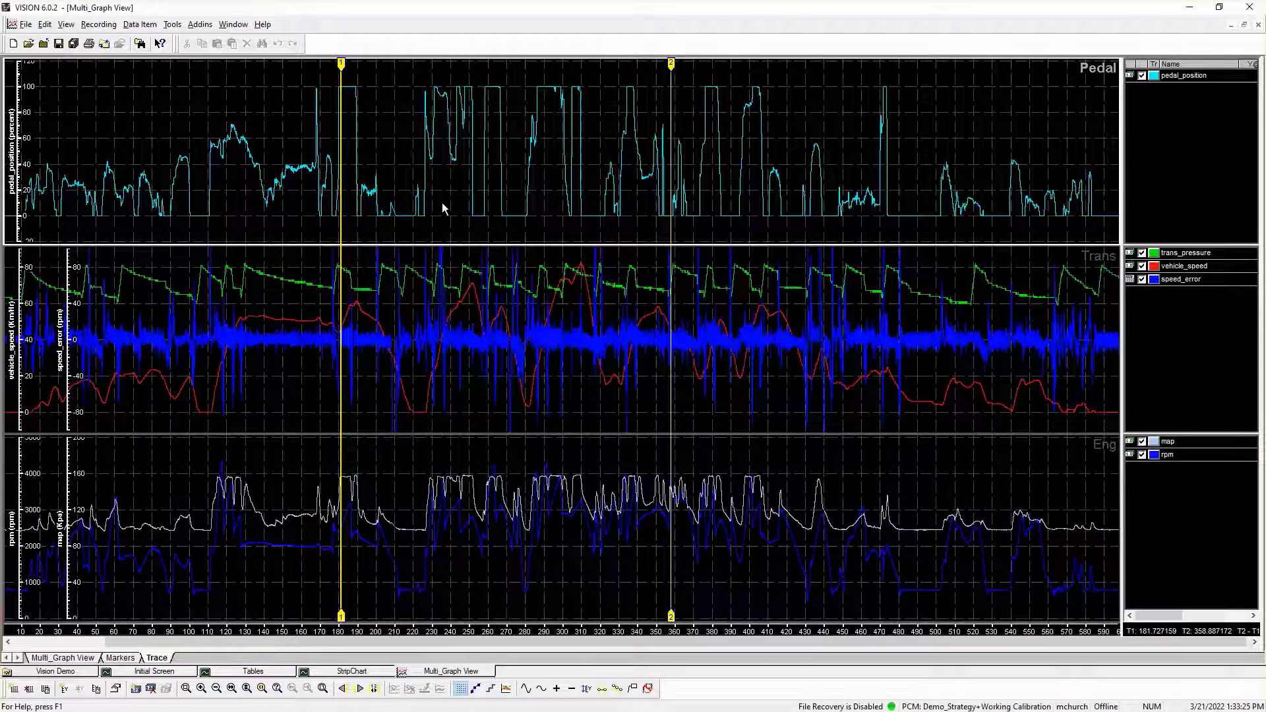
# Reopen the graph's partial export settings and browse up to the VISION 6.0.2 Samples folder.
pyautogui.rightClick(442, 204)
pyautogui.click(468, 237)
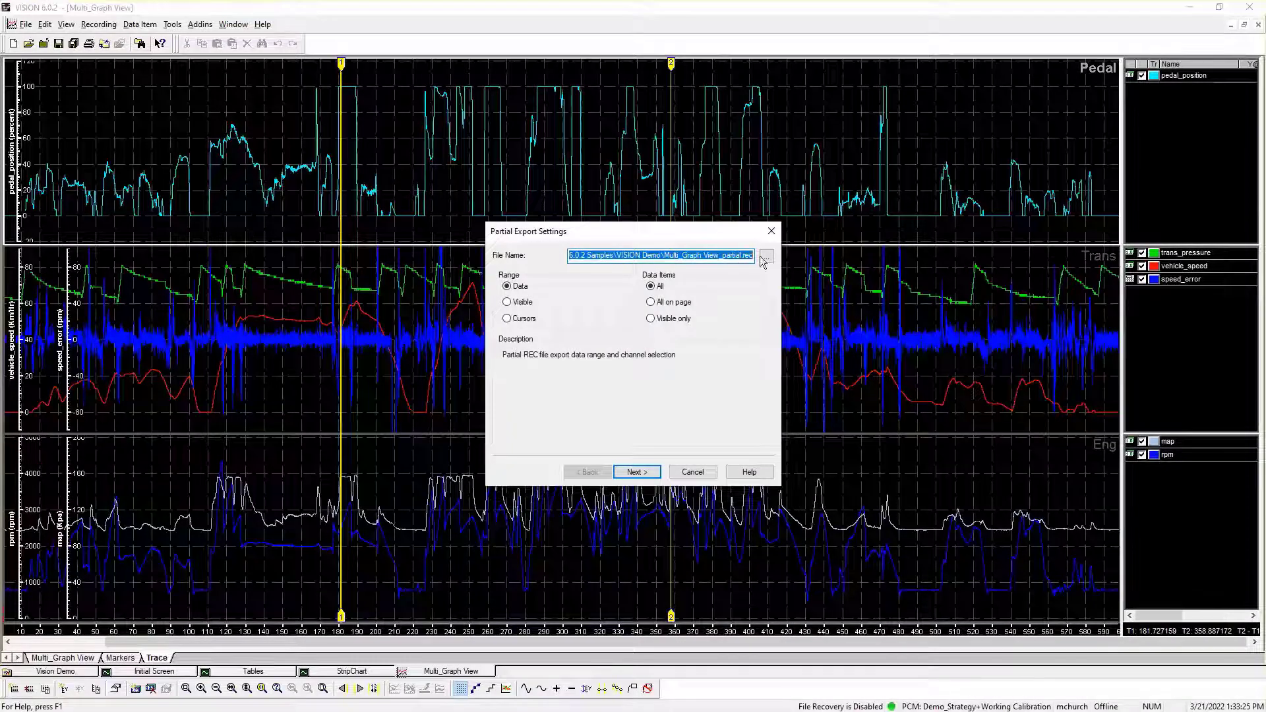
pyautogui.click(766, 256)
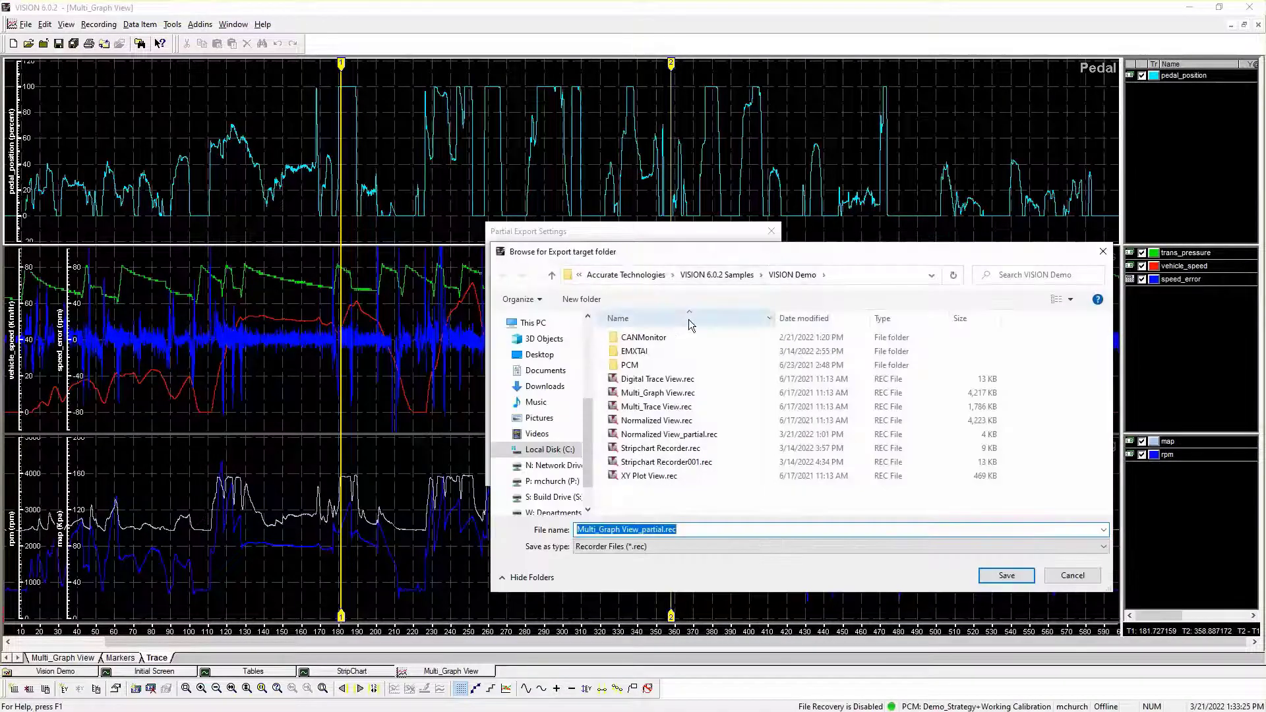
pyautogui.click(748, 277)
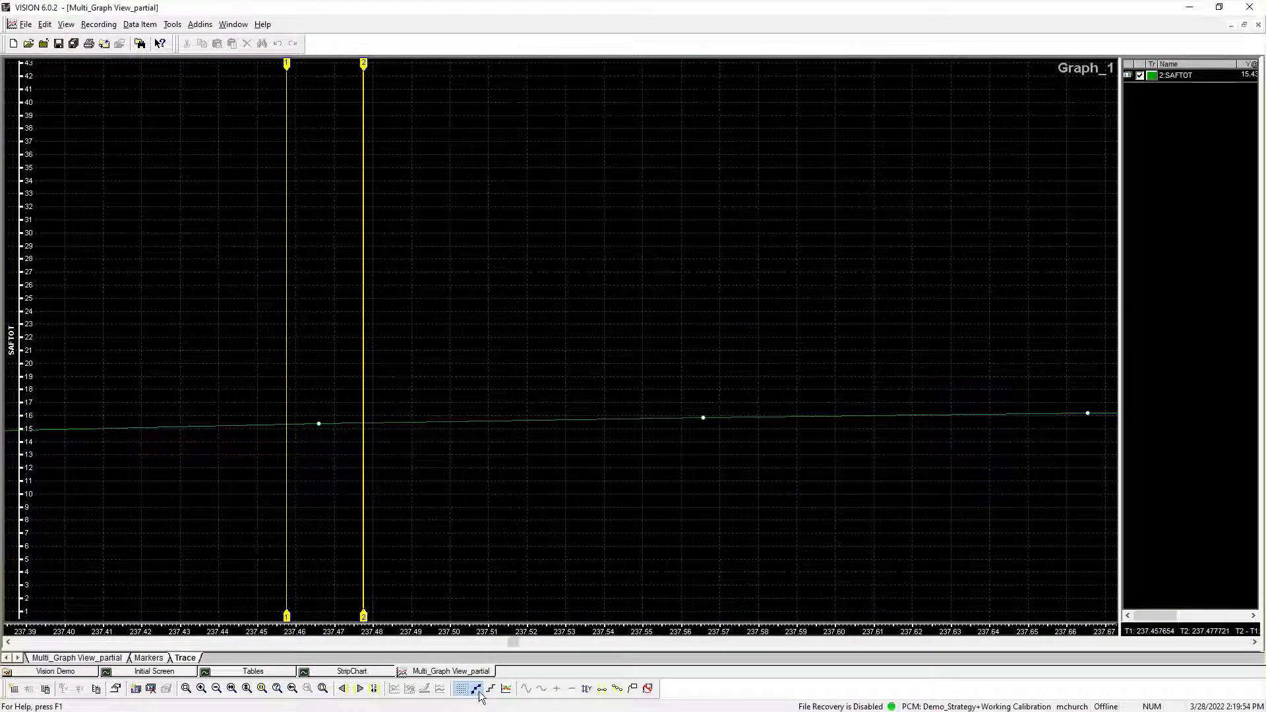
# Nudge cursor 2 later, then export the cursor range with Data Items: All.
pyautogui.moveTo(363, 617); pyautogui.dragTo(372, 617)
pyautogui.rightClick(451, 336)
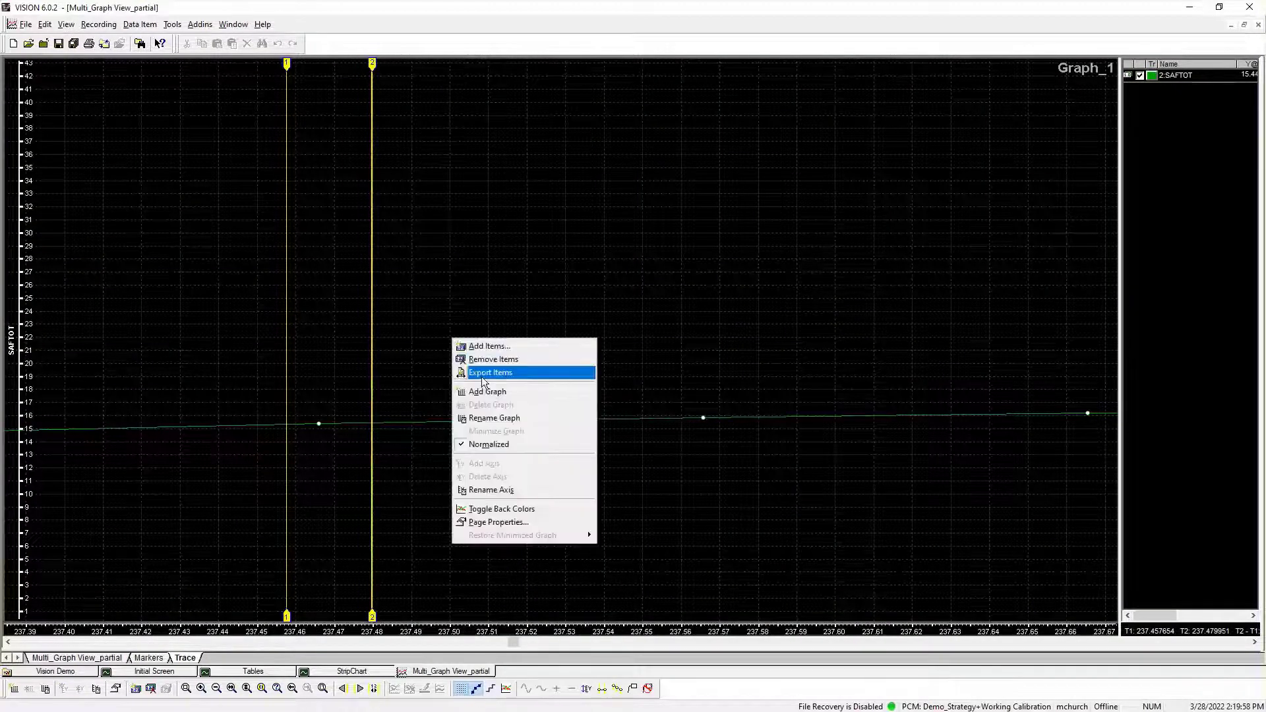
pyautogui.click(475, 371)
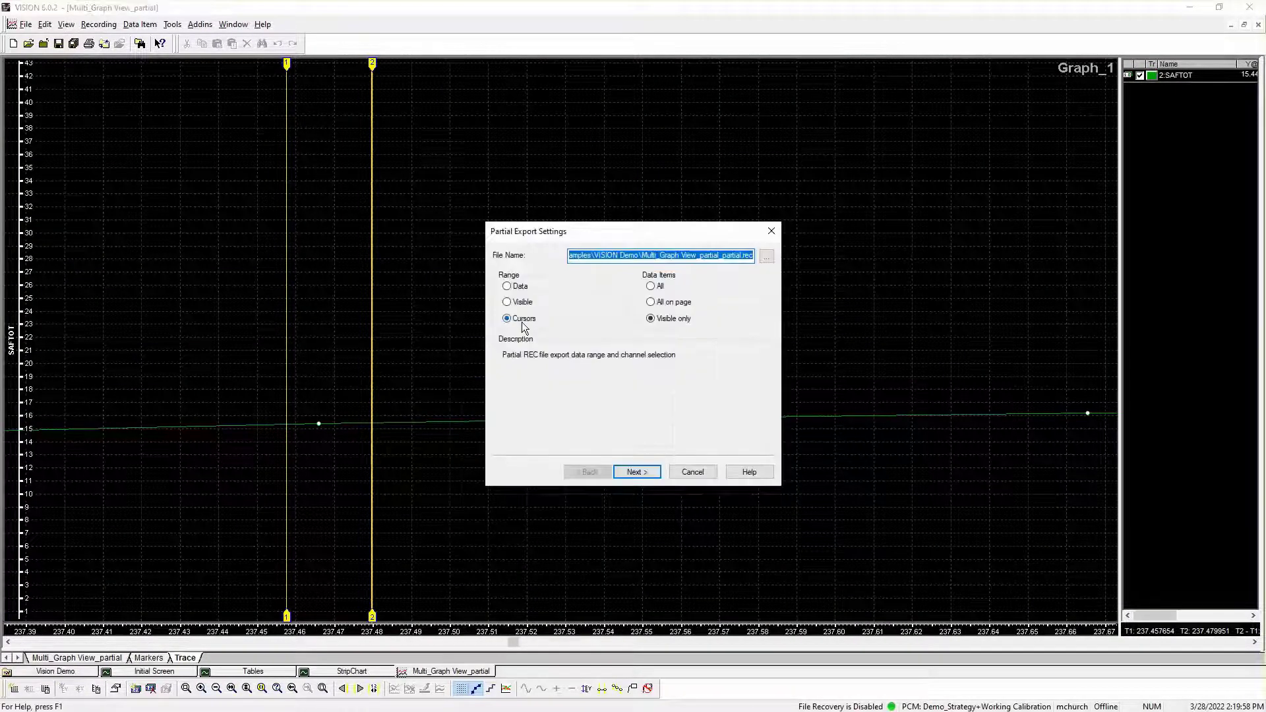
pyautogui.click(651, 287)
pyautogui.click(645, 476)
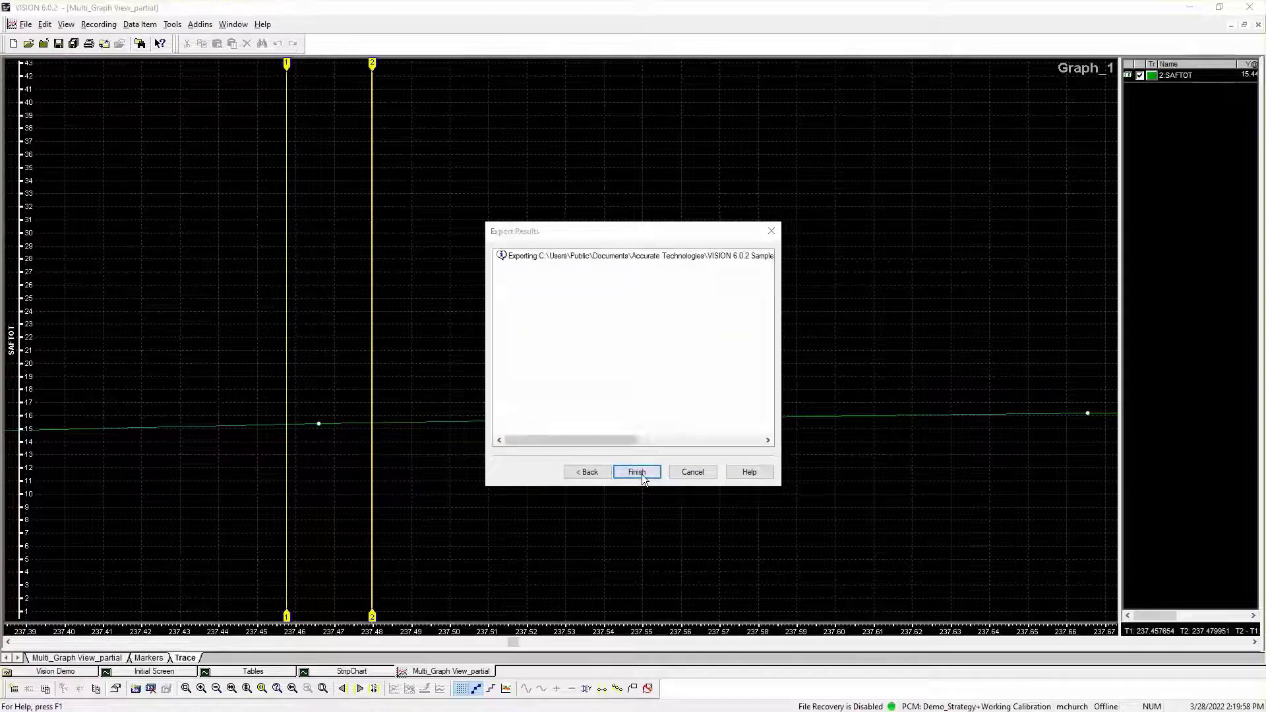
pyautogui.click(671, 398)
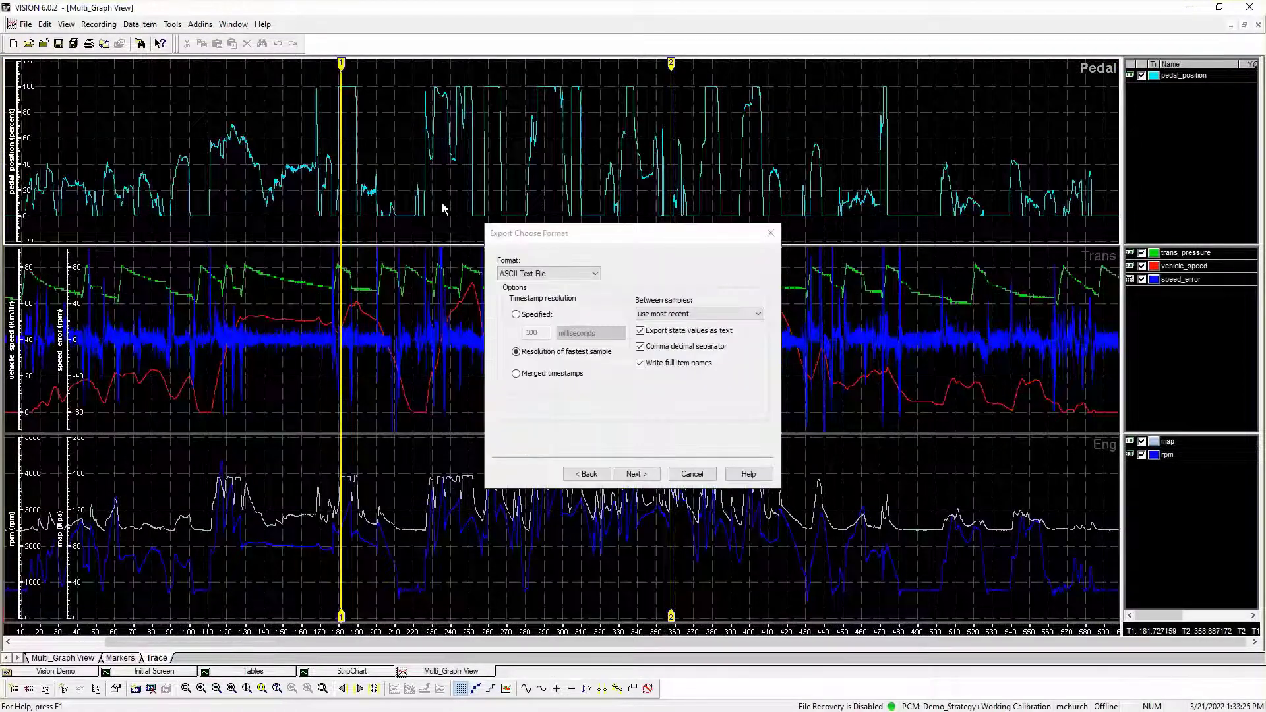
# Try the MATLAB MAT-File, Calvin HDF File, Partial REC file and MDF v3 Format export formats.
pyautogui.click(598, 273)
pyautogui.click(583, 294)
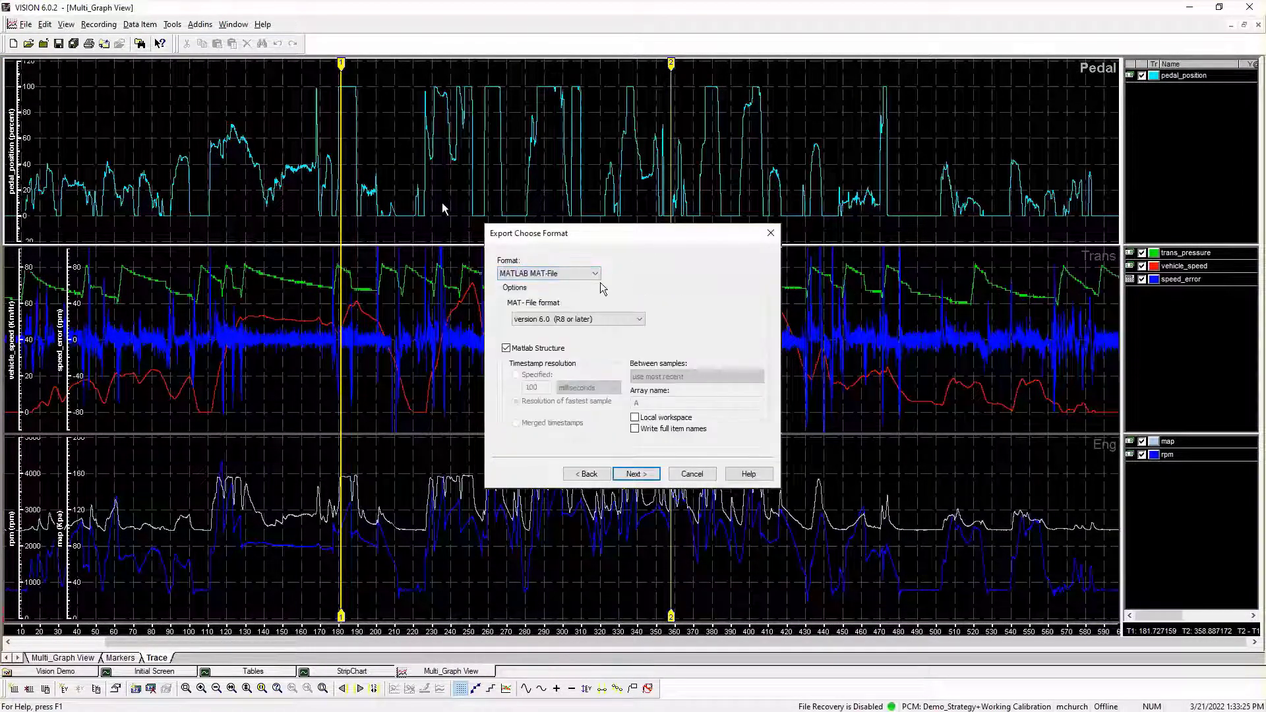
pyautogui.click(596, 275)
pyautogui.press('Down')
pyautogui.press('Return')
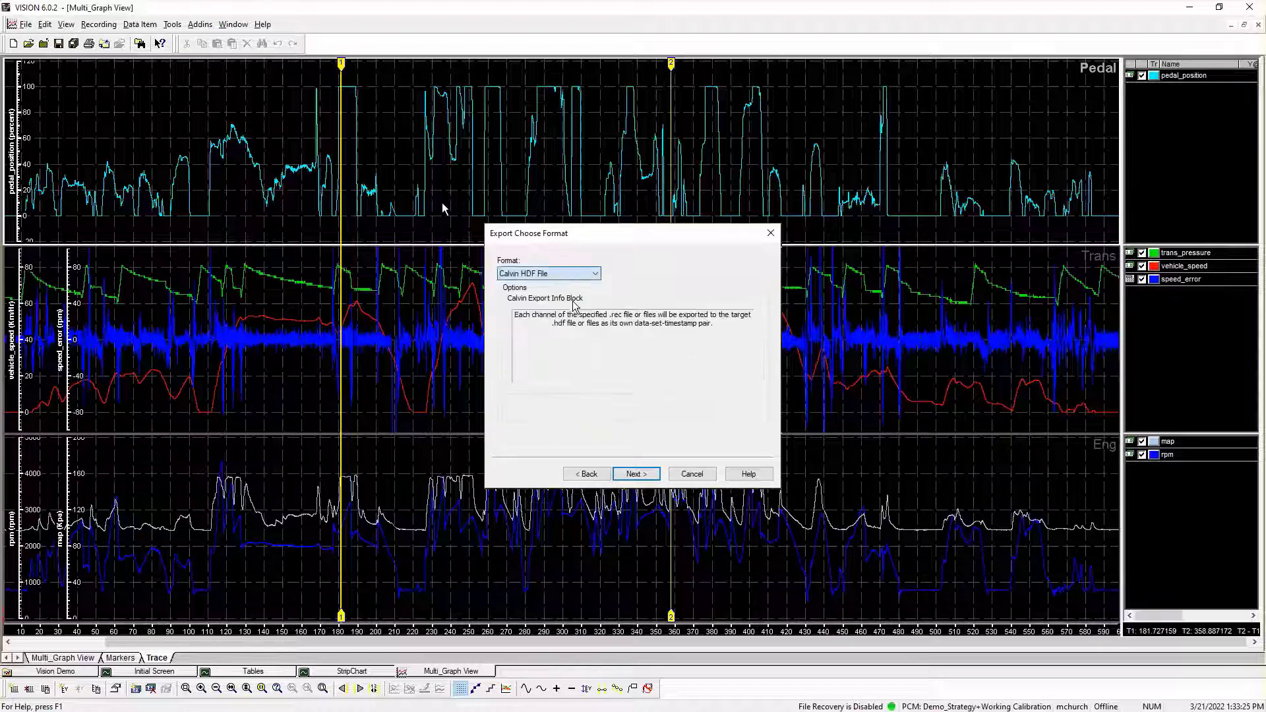
pyautogui.click(596, 274)
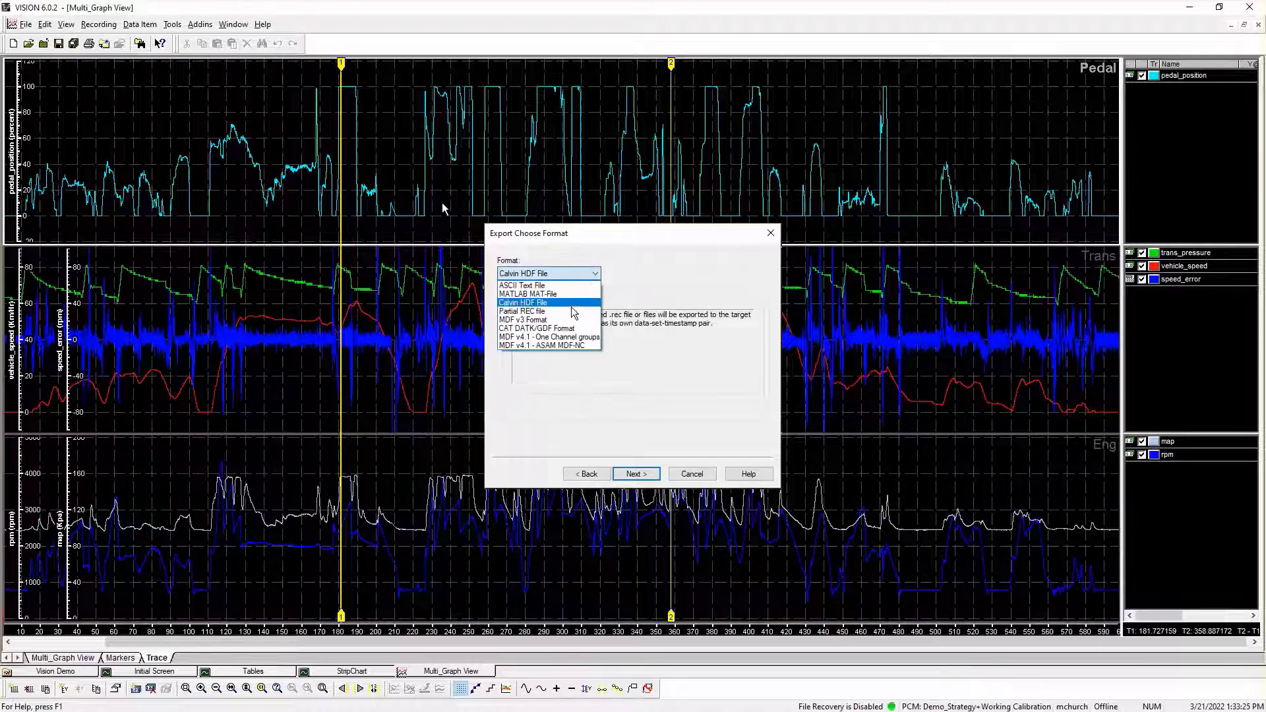
pyautogui.click(589, 295)
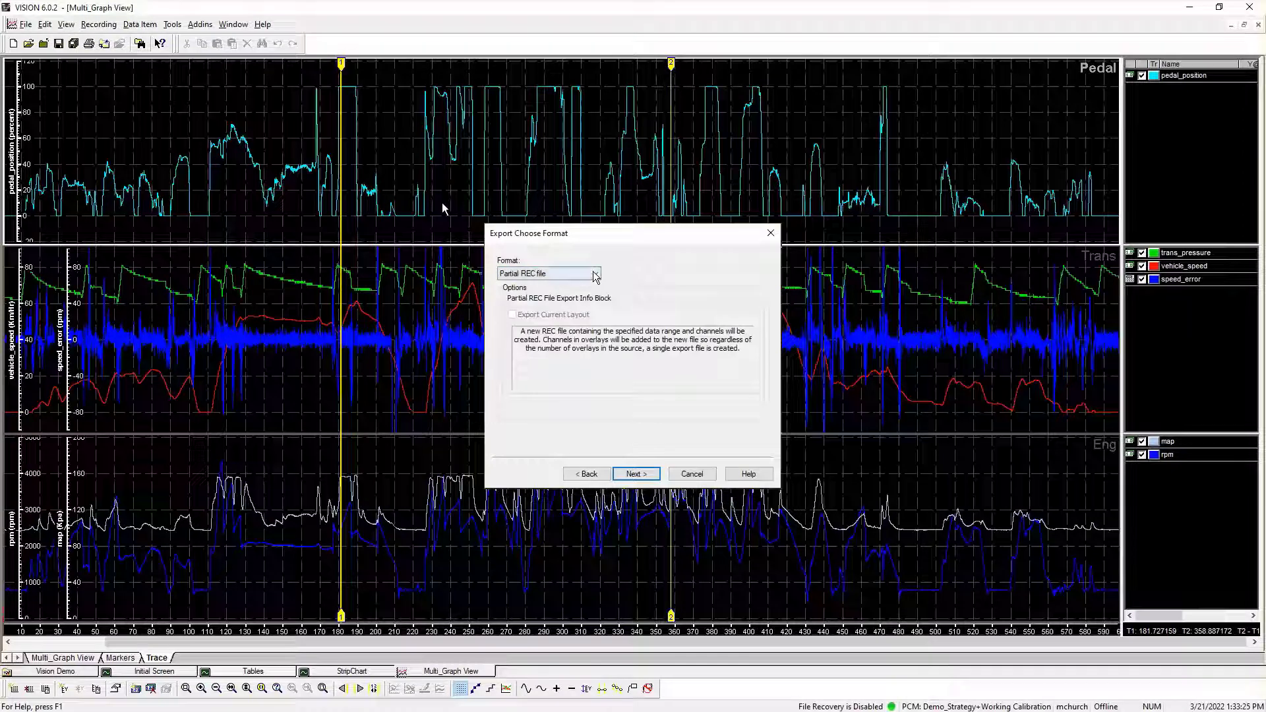
pyautogui.click(596, 274)
pyautogui.click(571, 320)
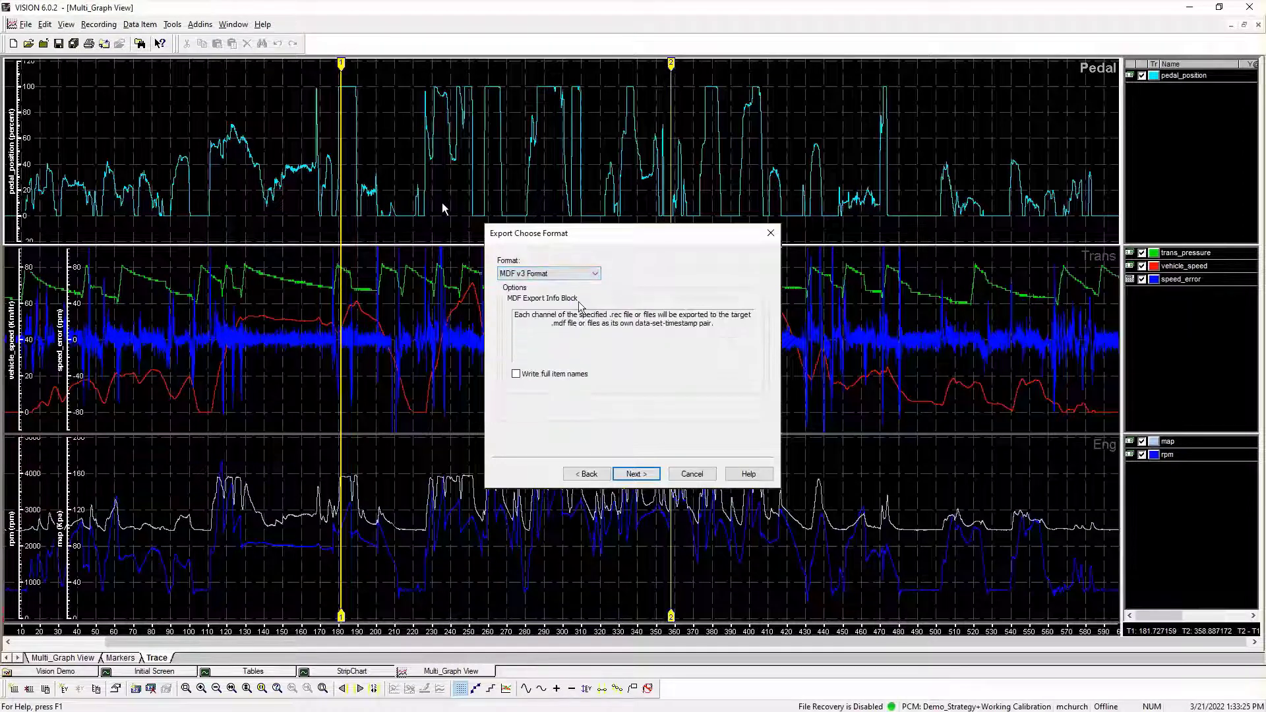
# Try MDF v4.1 - ASAM MDF-NC, then settle on Partial REC file as the format.
pyautogui.click(598, 276)
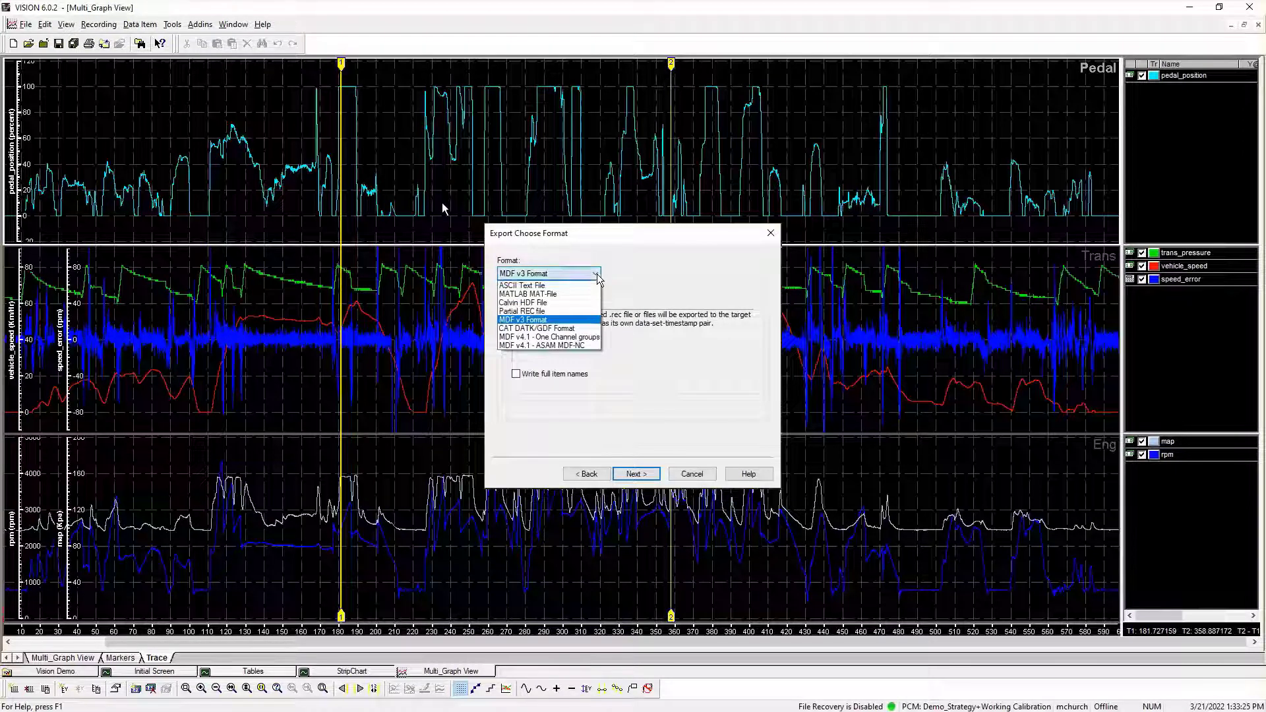
pyautogui.click(587, 334)
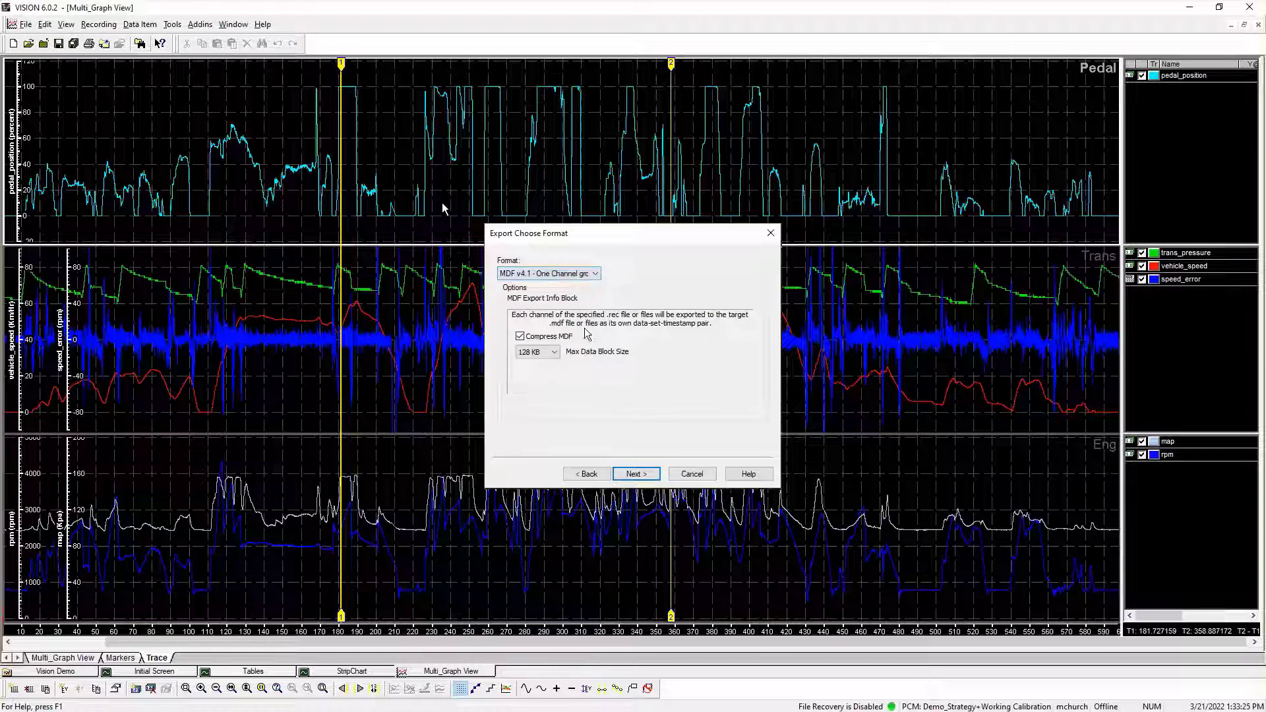
pyautogui.click(595, 273)
pyautogui.click(579, 347)
pyautogui.click(596, 276)
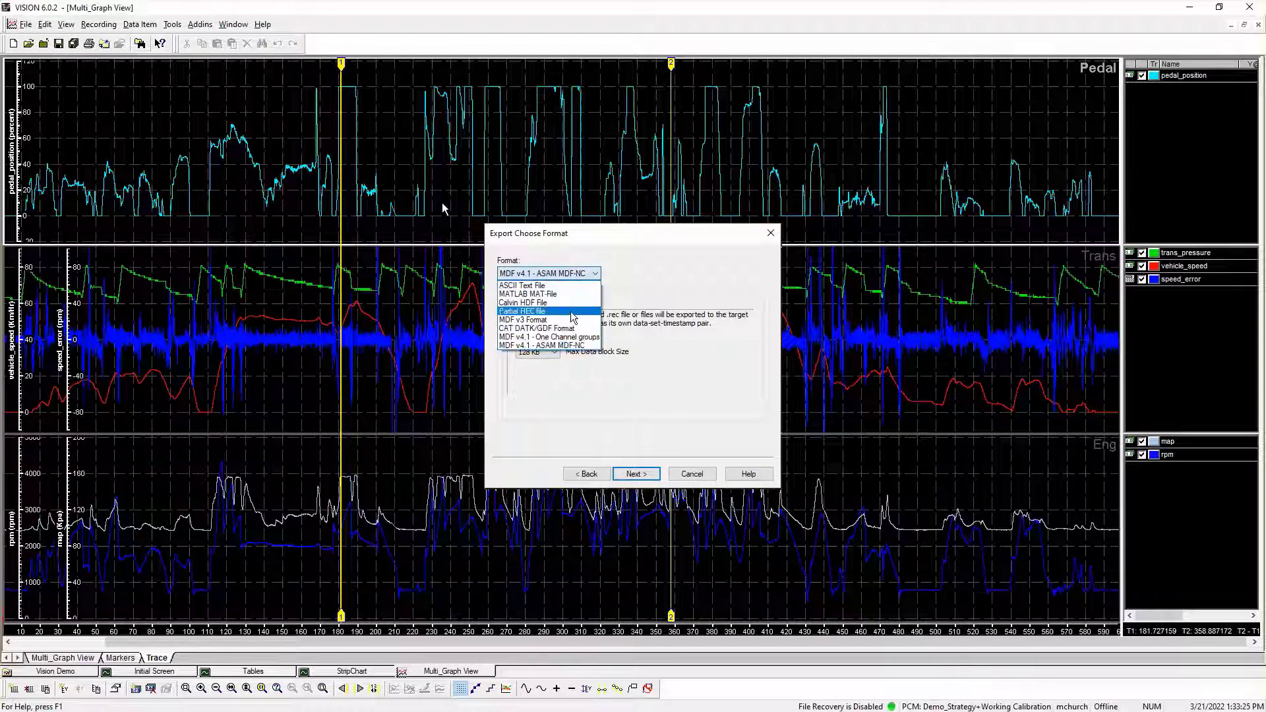
pyautogui.click(557, 330)
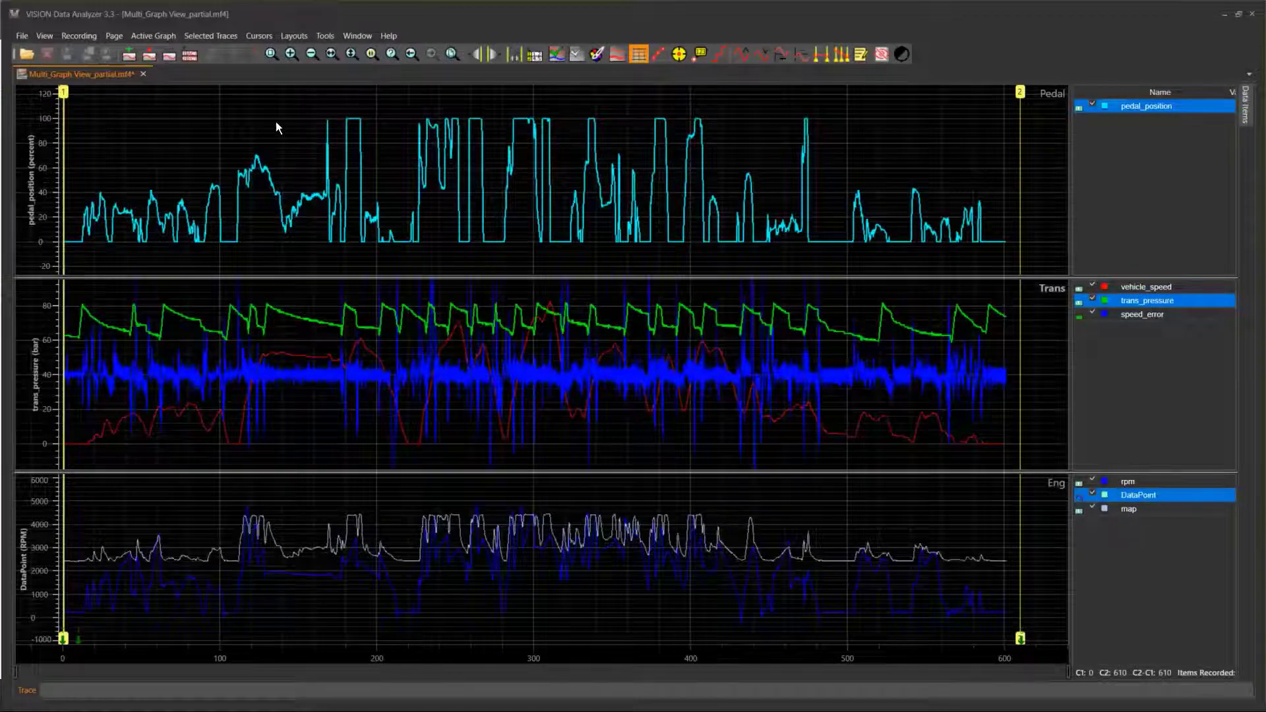
pyautogui.rightClick(275, 122)
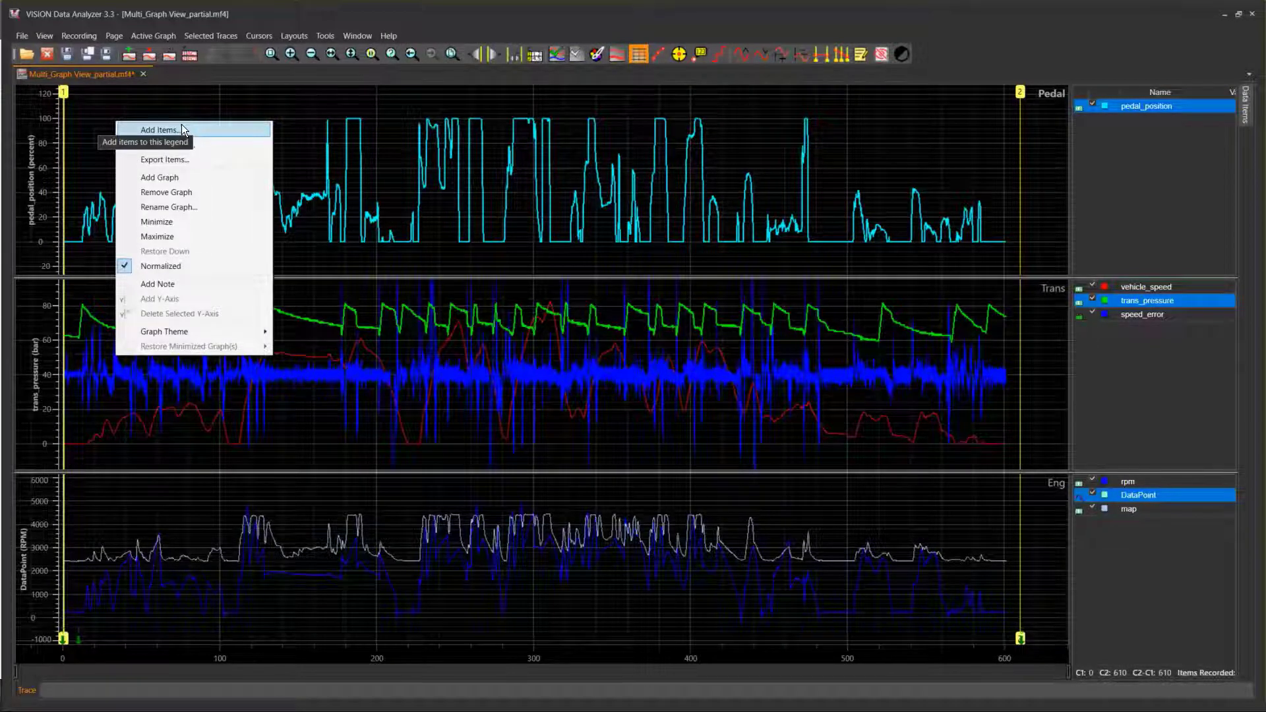
pyautogui.click(173, 159)
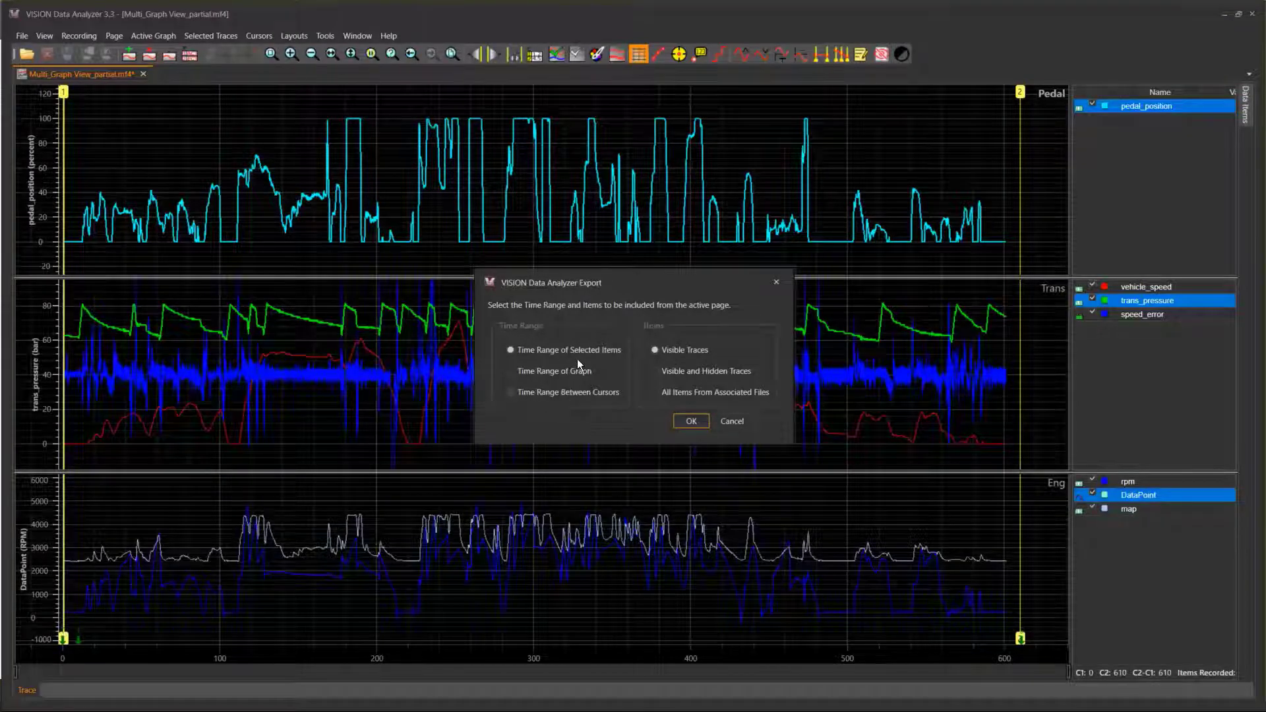
pyautogui.click(690, 420)
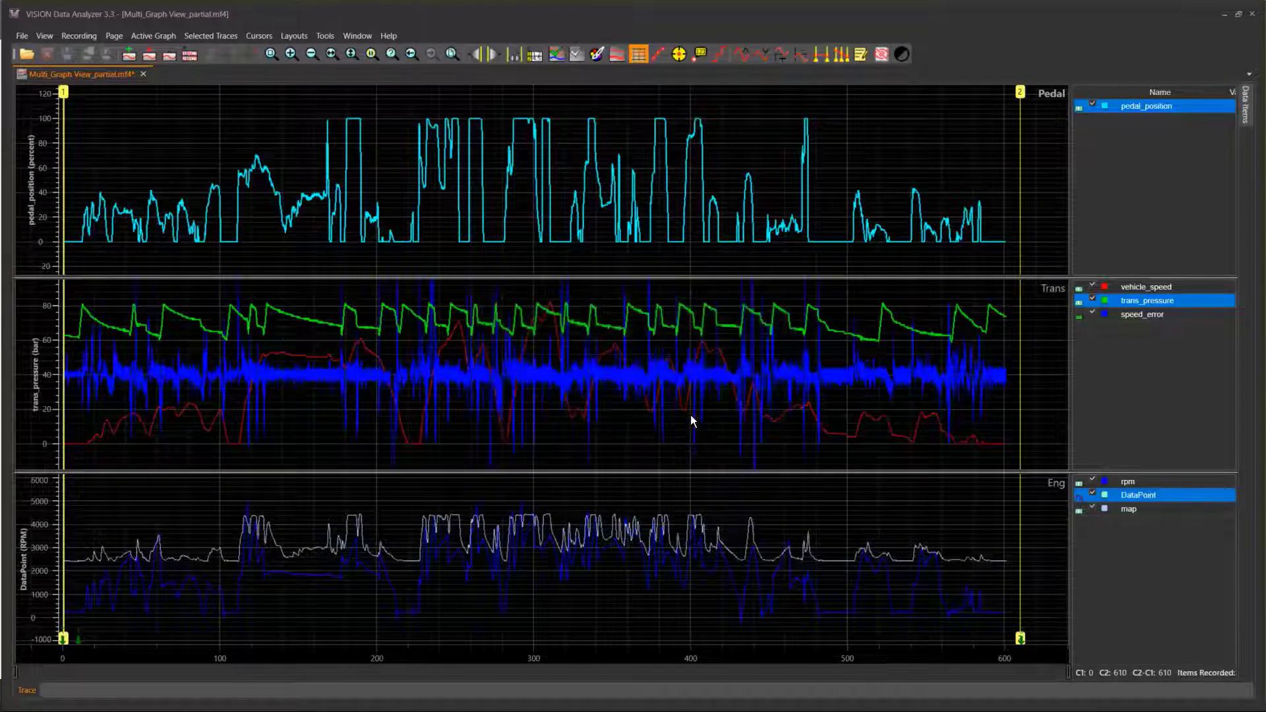
pyautogui.click(688, 225)
# Open Export Items… from a graph's shortcut menu in VISION Data Analyzer.
pyautogui.rightClick(276, 121)
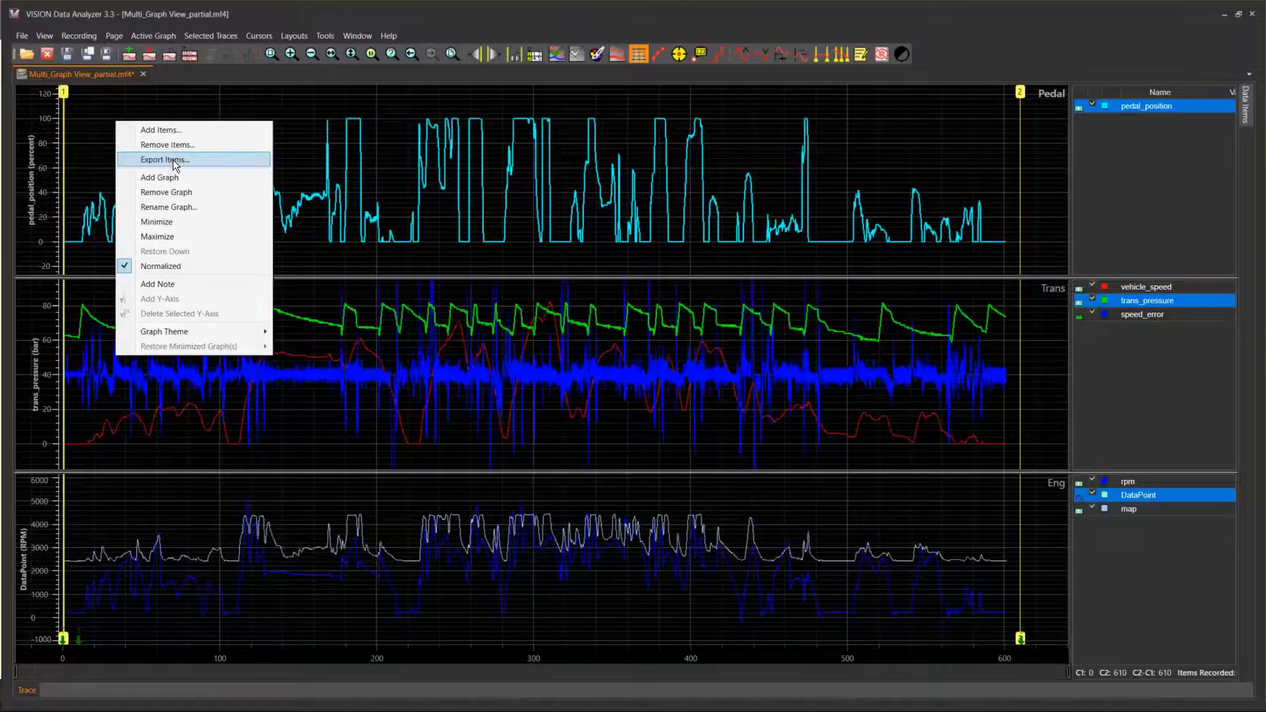
pyautogui.click(172, 160)
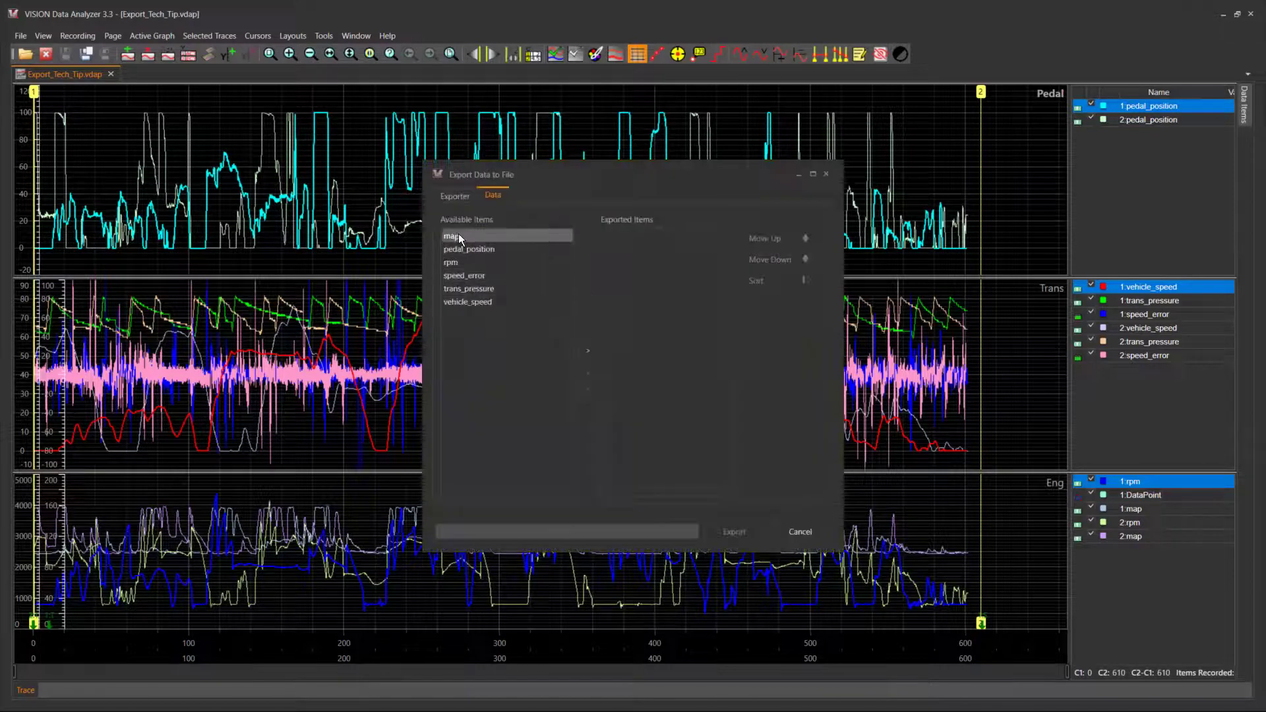
# Add map, pedal_position, rpm and speed_error individually, then add the remaining channels with >>.
pyautogui.click(458, 235)
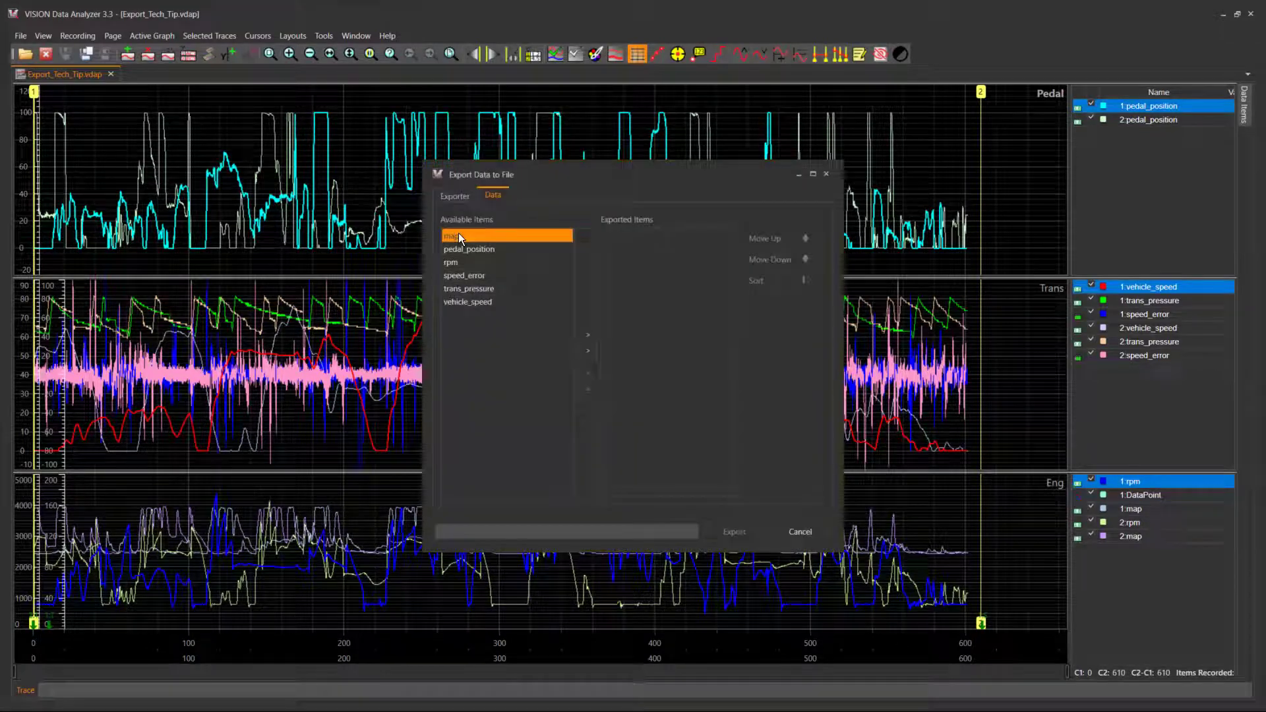
pyautogui.click(588, 331)
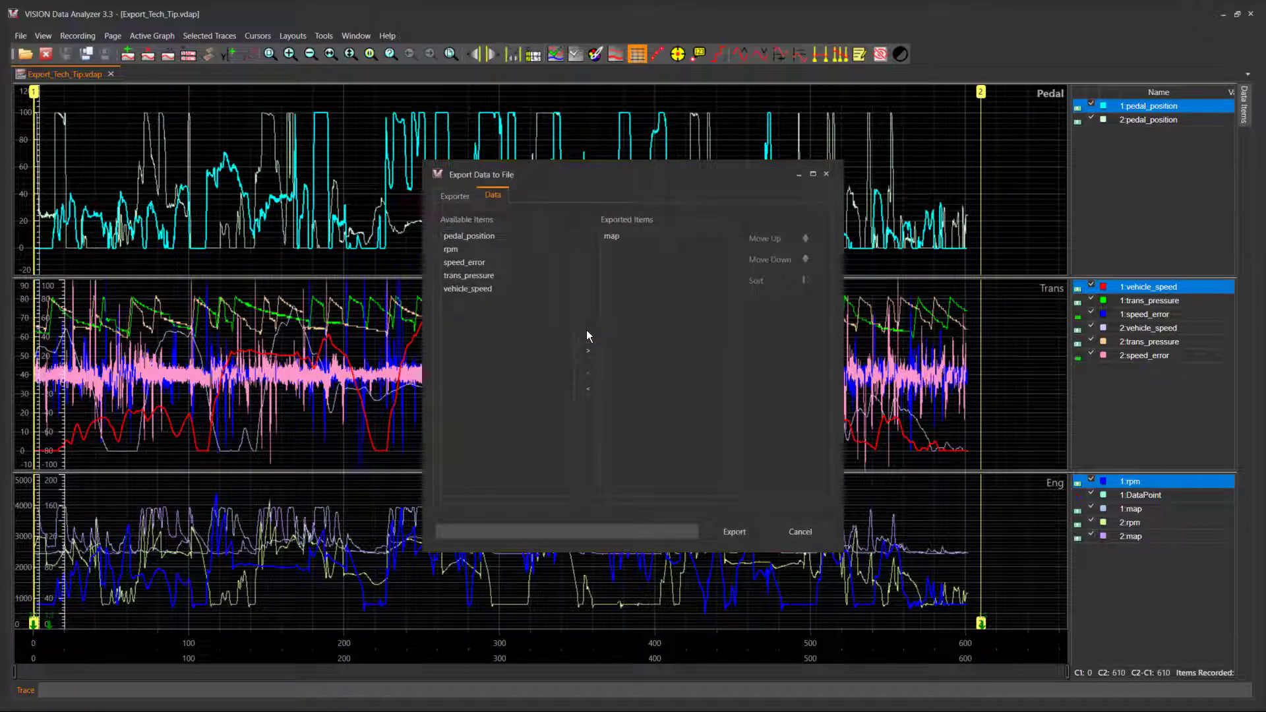
pyautogui.click(480, 236)
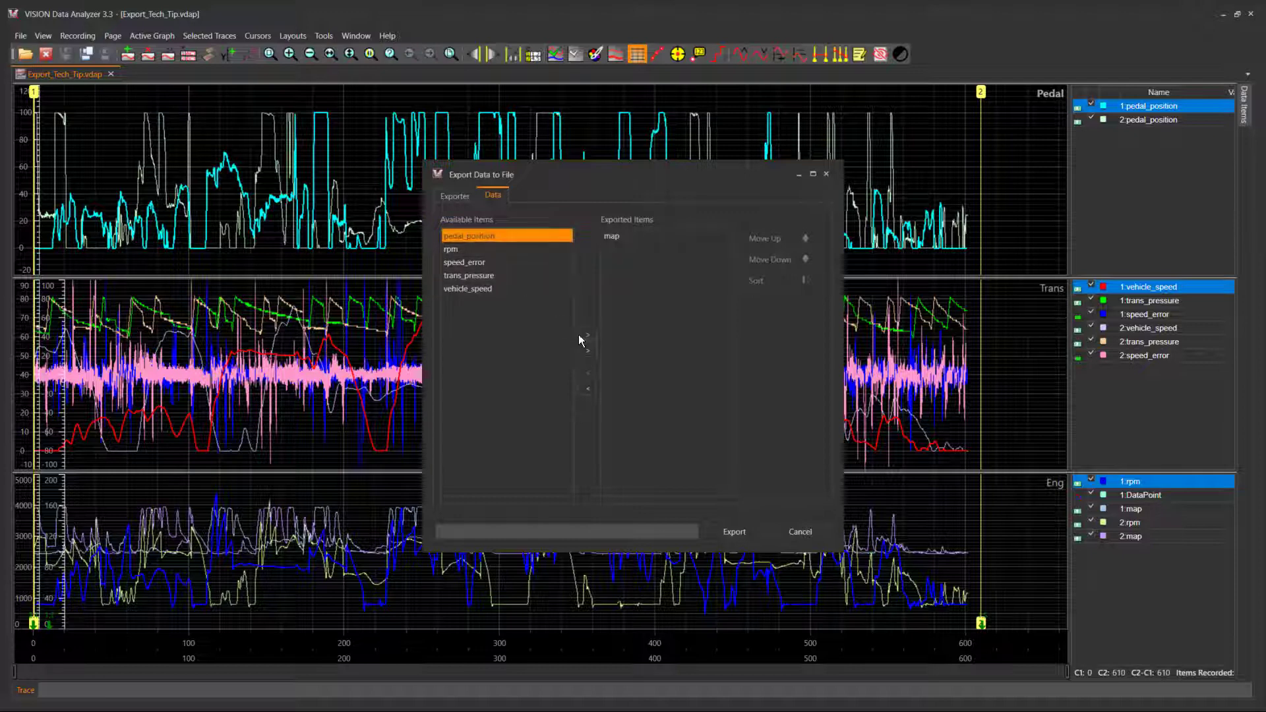
pyautogui.click(581, 333)
pyautogui.click(460, 239)
pyautogui.keyDown('shift'); pyautogui.click(462, 250); pyautogui.keyUp('shift')
pyautogui.click(588, 334)
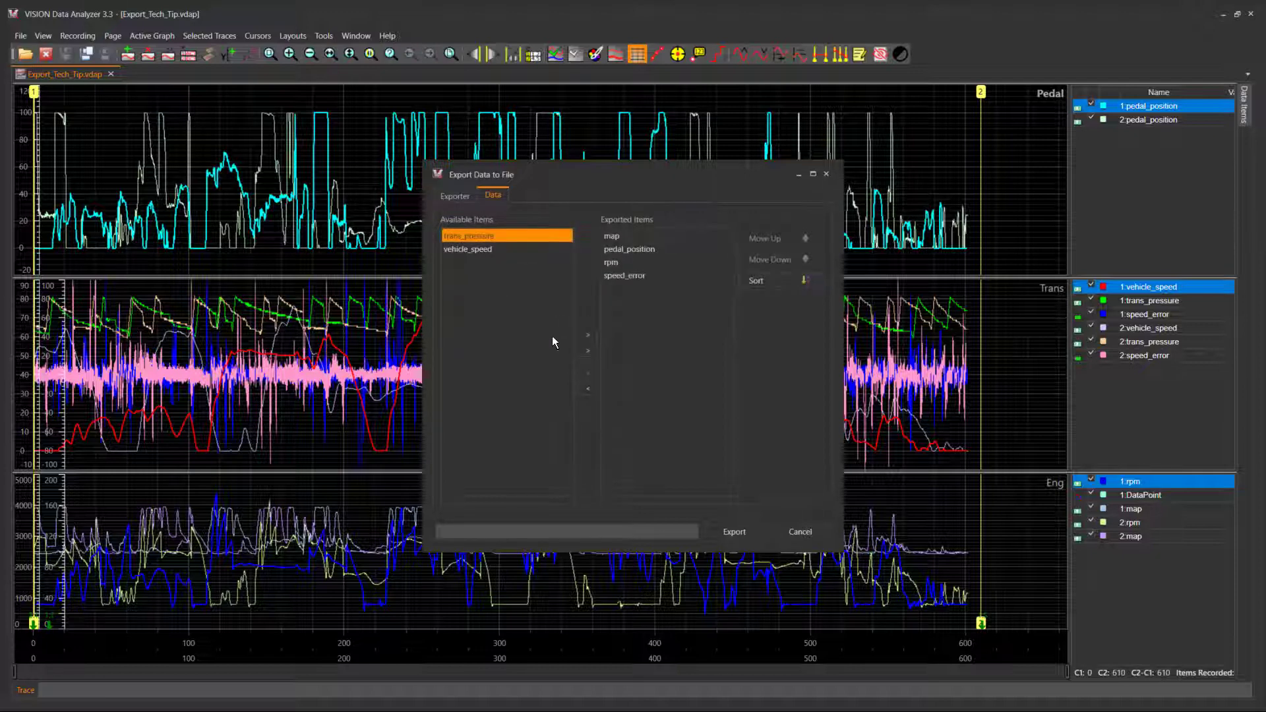
pyautogui.click(584, 351)
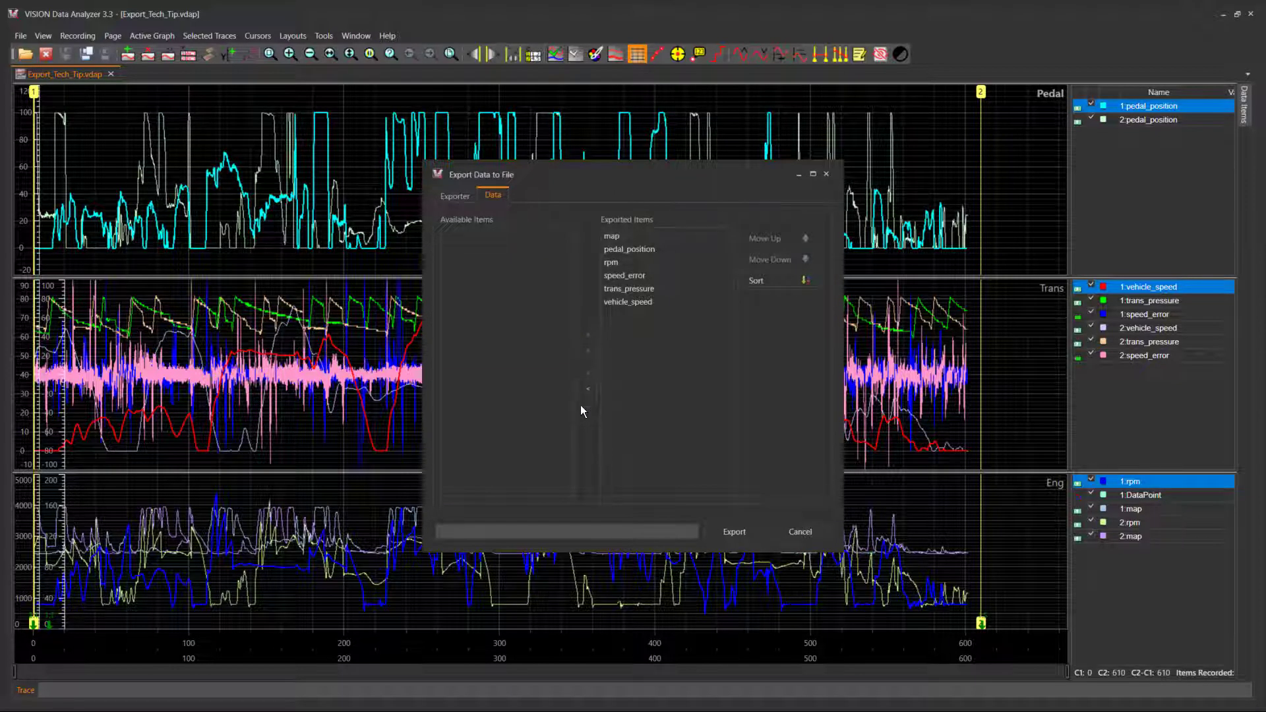
# Remove map, pedal_position, rpm and speed_error individually, then return the rest with <<.
pyautogui.click(620, 237)
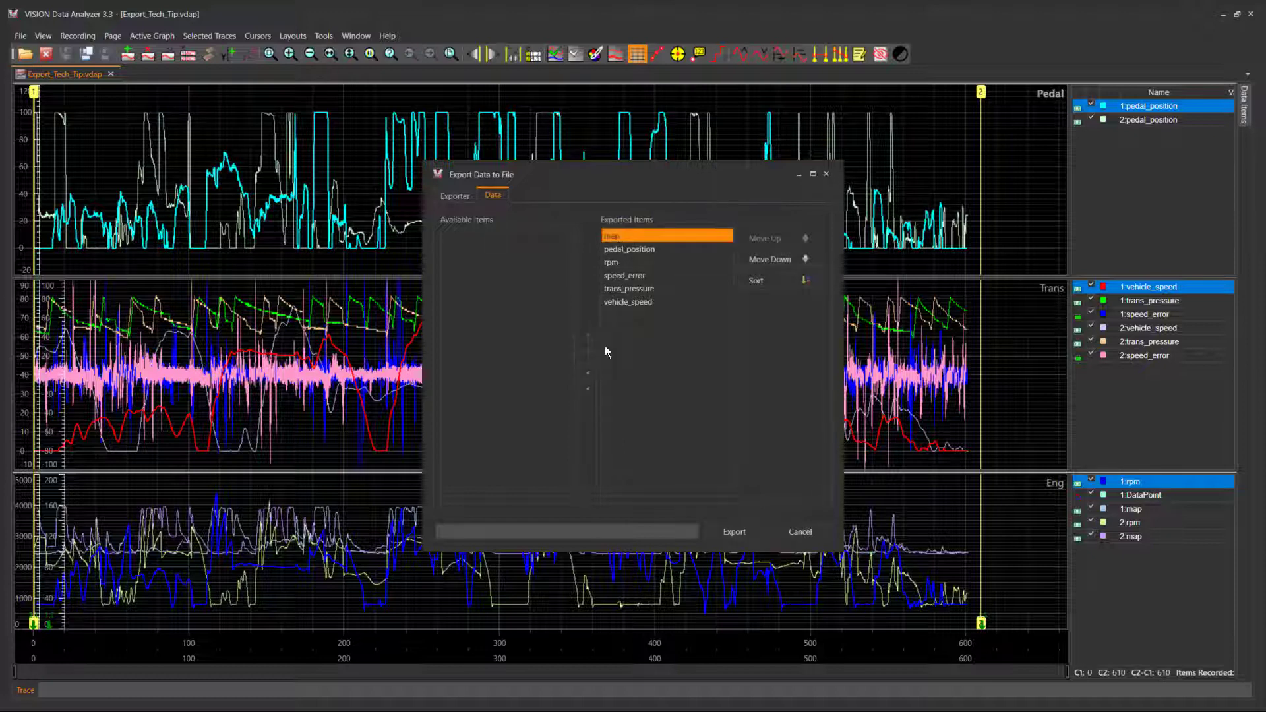
pyautogui.click(587, 374)
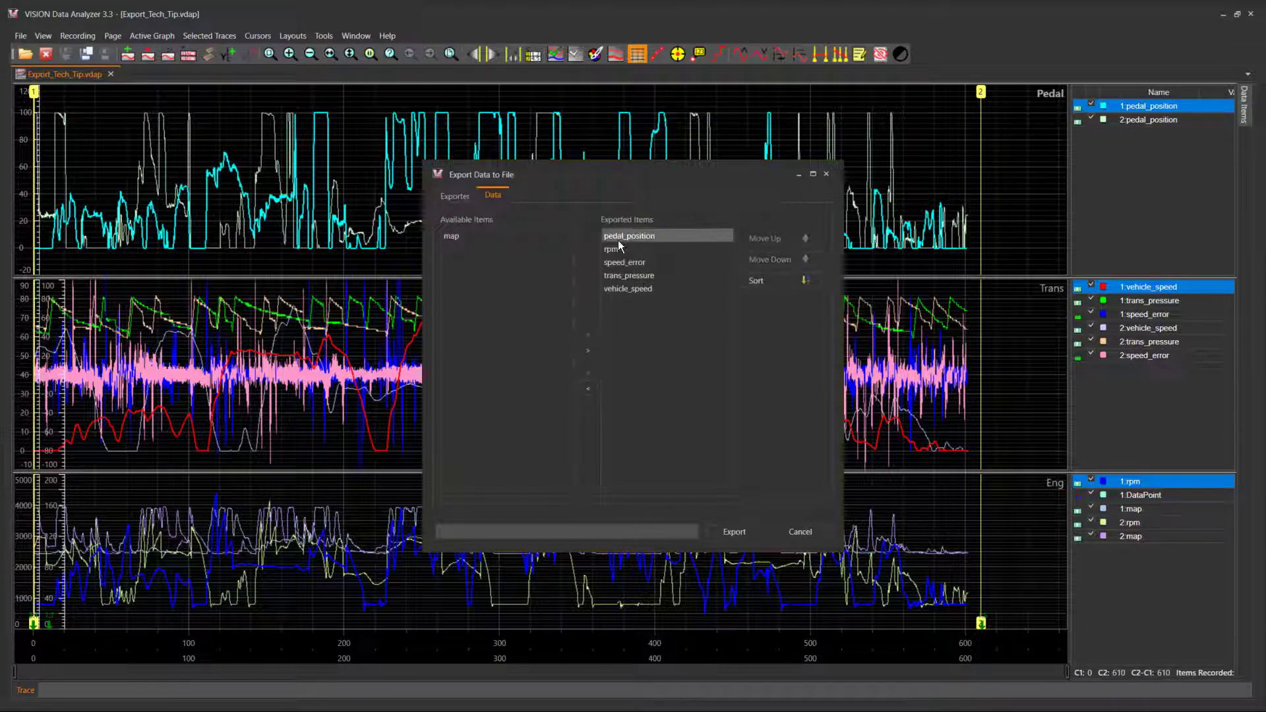
pyautogui.click(620, 239)
pyautogui.click(588, 373)
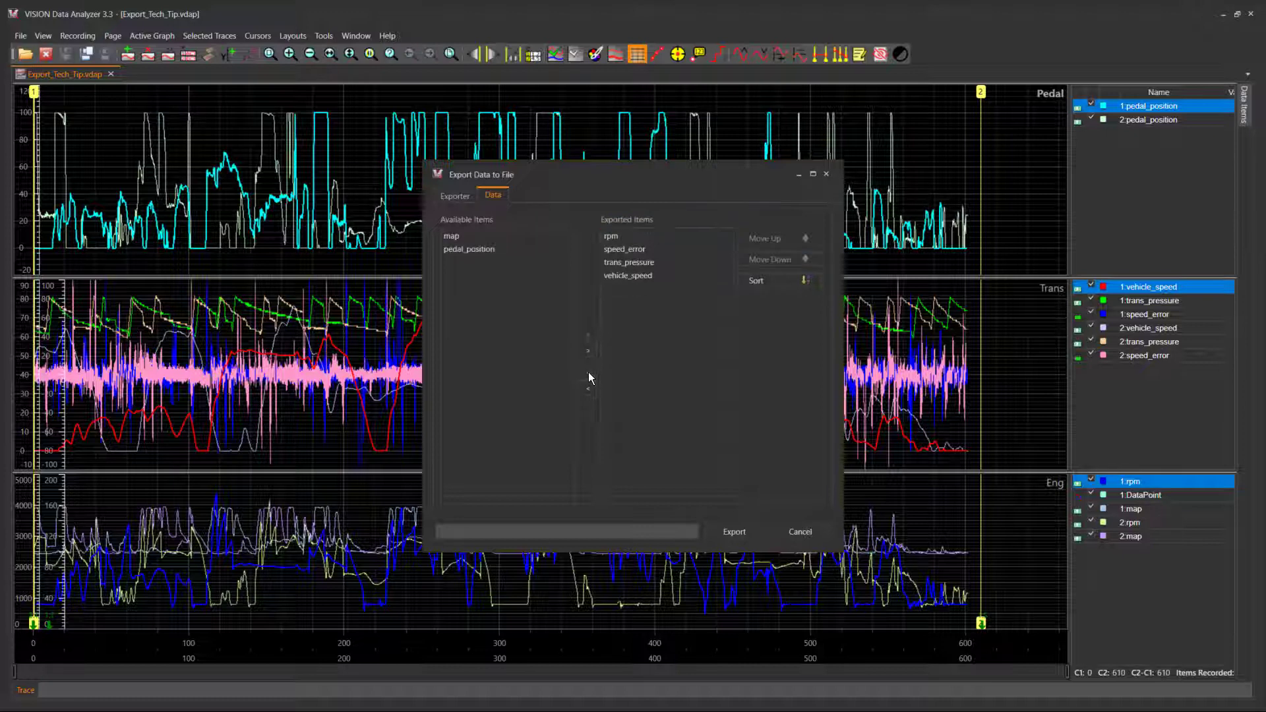
pyautogui.click(613, 236)
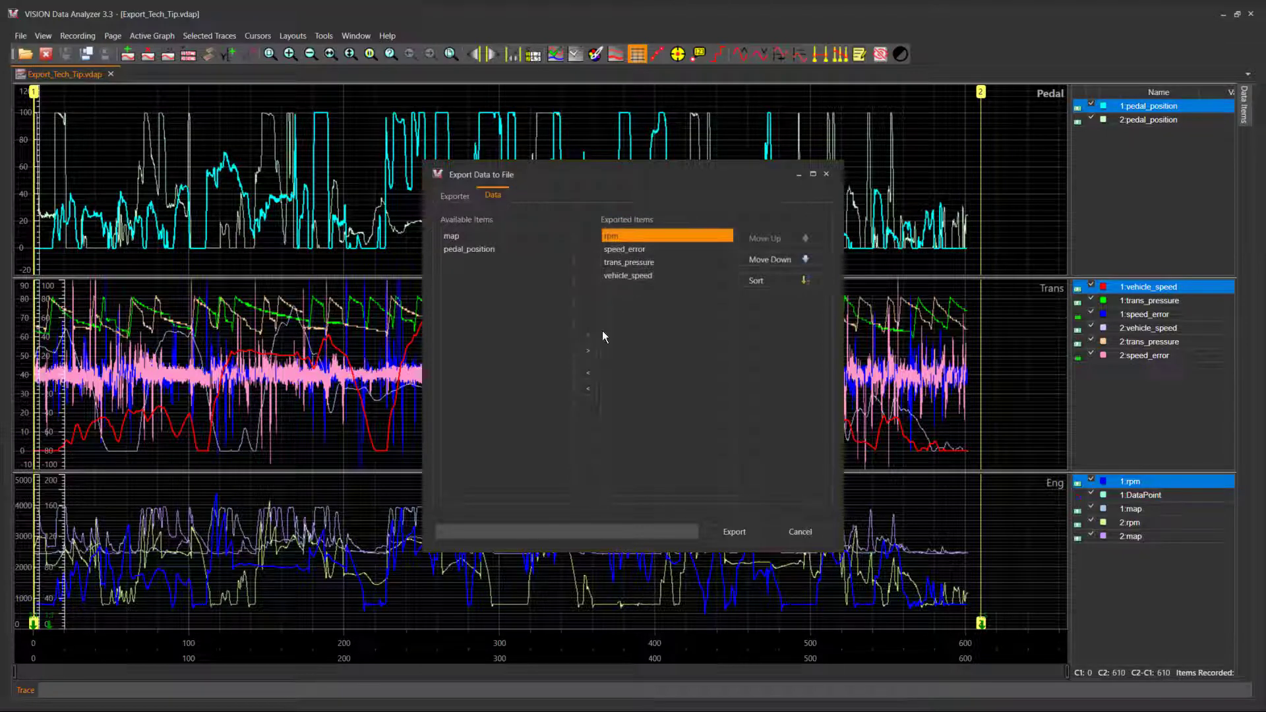
pyautogui.click(588, 373)
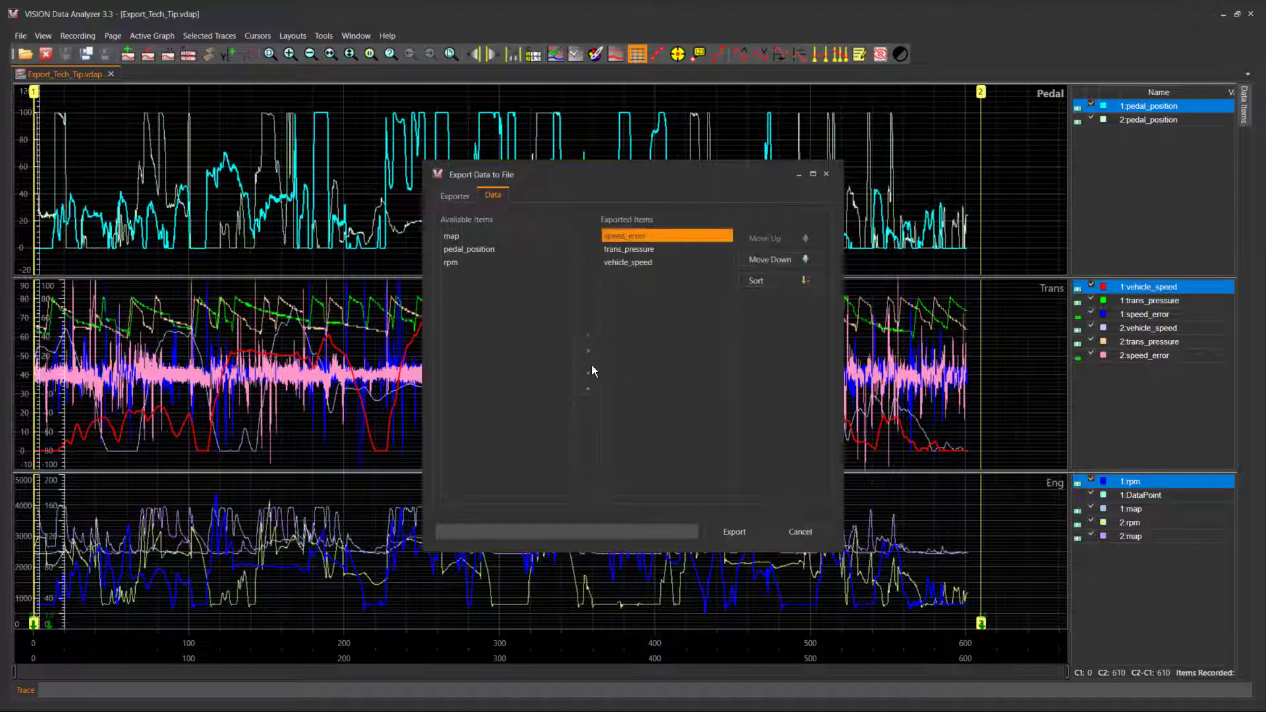
pyautogui.click(591, 369)
pyautogui.click(590, 387)
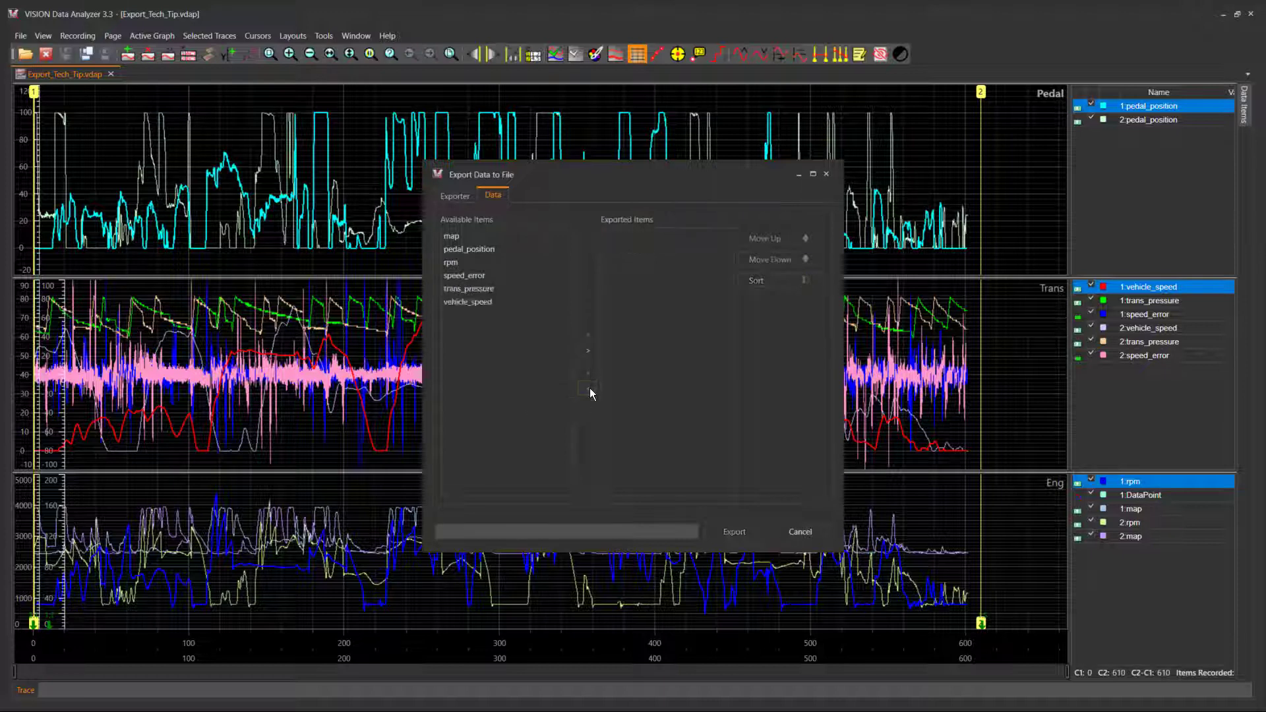
# Add all six channels with >> and move map down three places, after speed_error.
pyautogui.click(589, 351)
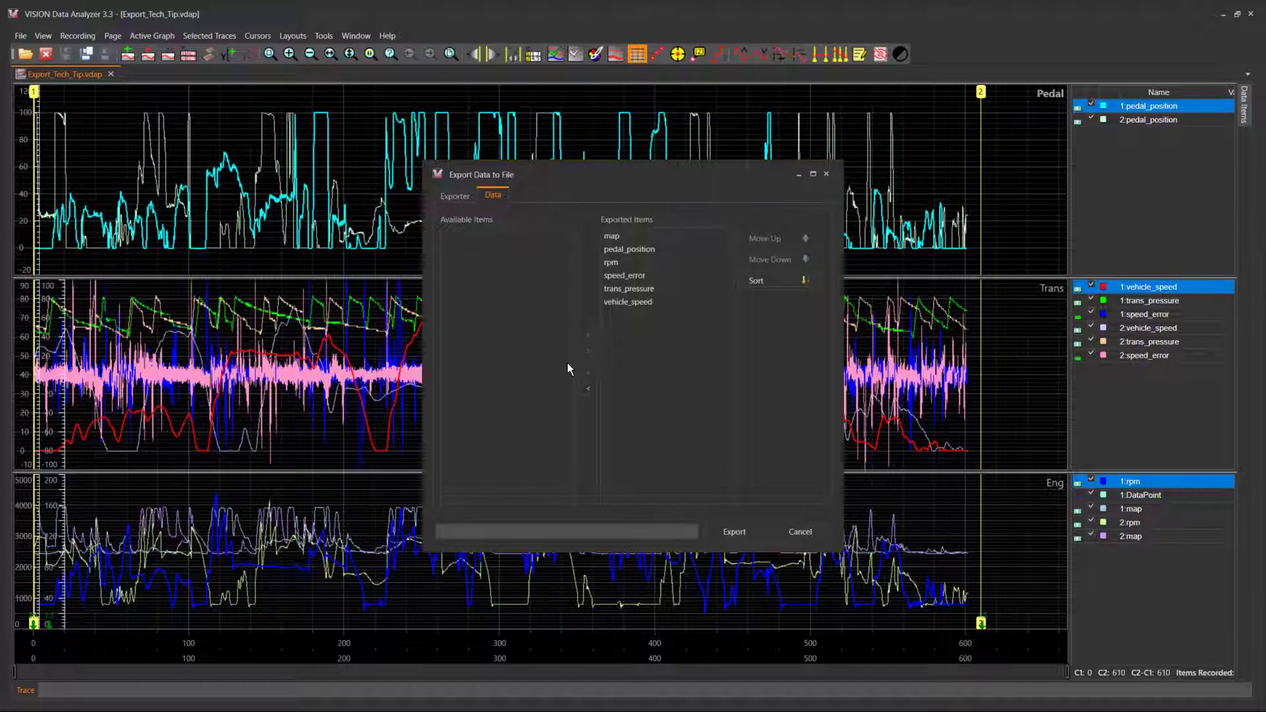
pyautogui.click(612, 235)
pyautogui.click(805, 262)
pyautogui.click(805, 262)
pyautogui.click(805, 262)
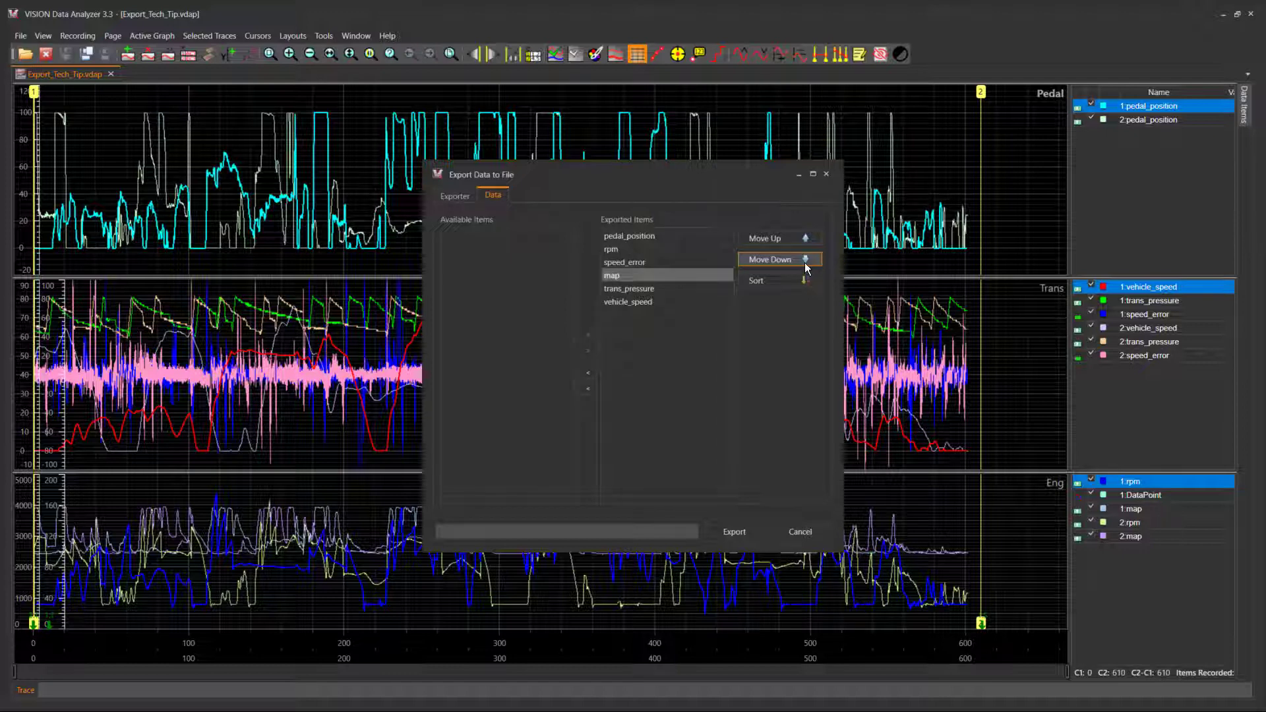